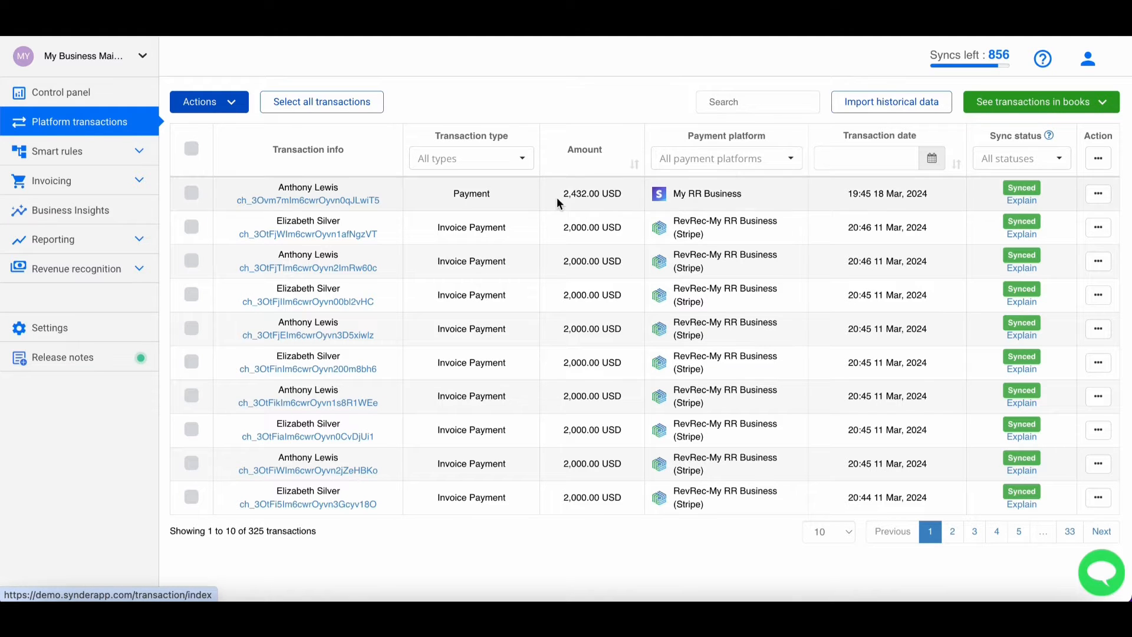
Filter the transactions to every sync status except Skipped, Synced and Synced with warnings, and clear all filters after checking
left_click(1036, 164)
left_click(951, 188)
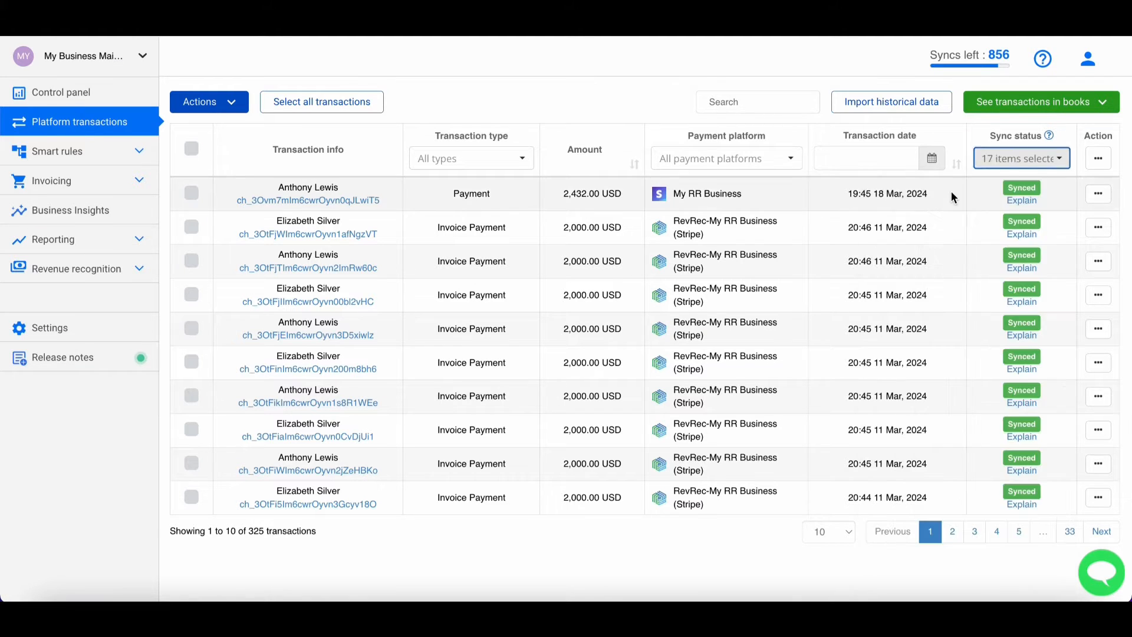
left_click(1023, 158)
left_click(919, 469)
left_click(910, 487)
left_click(925, 505)
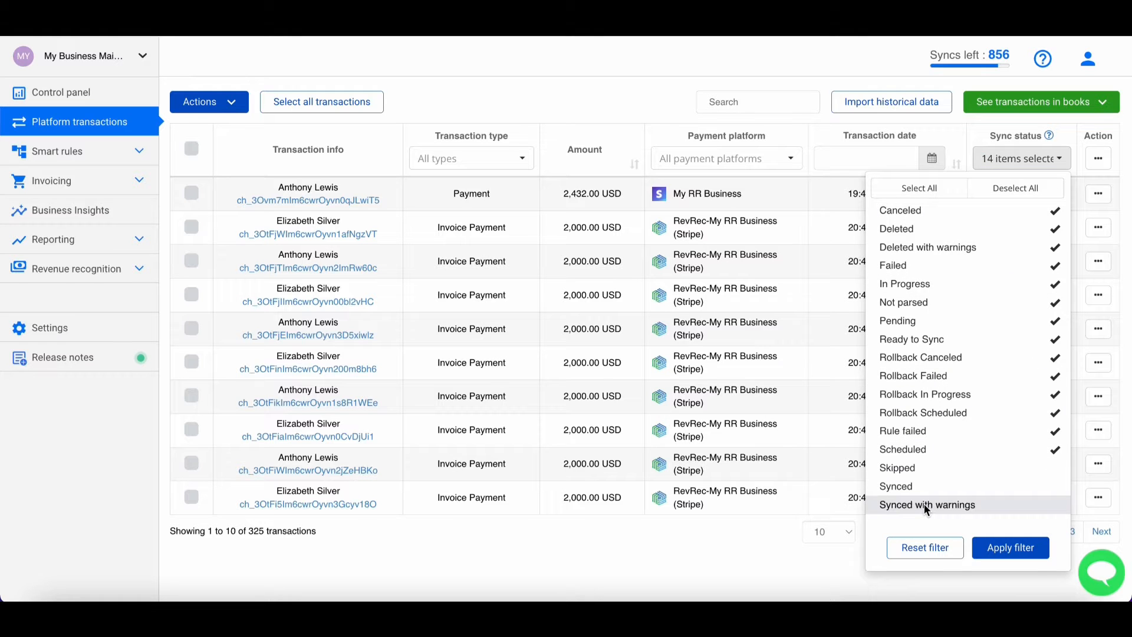
left_click(990, 549)
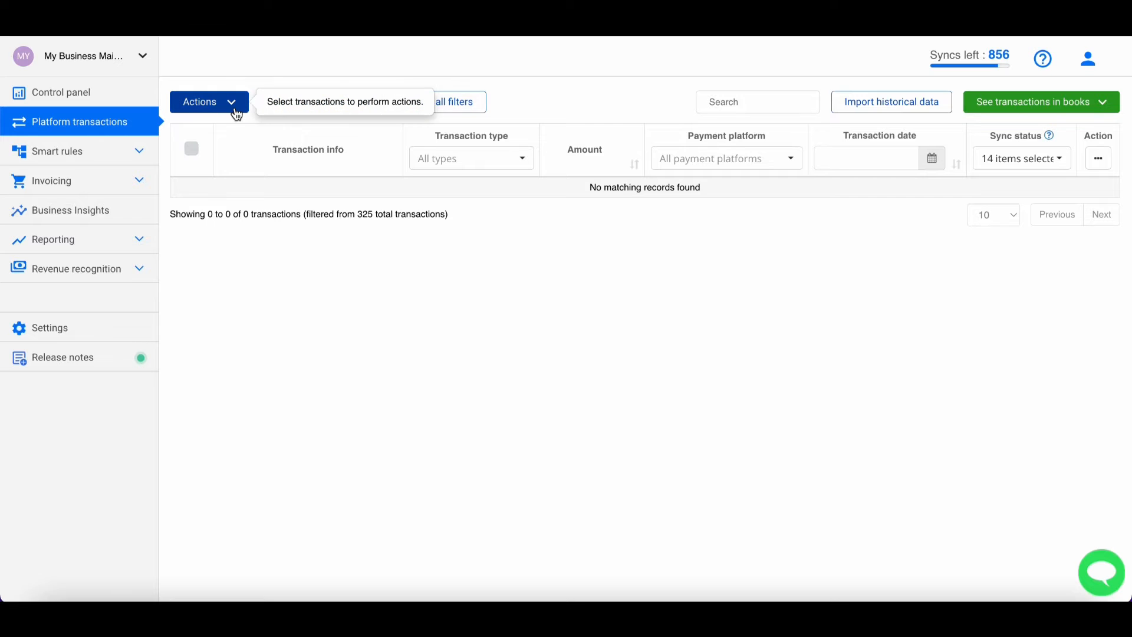
left_click(455, 102)
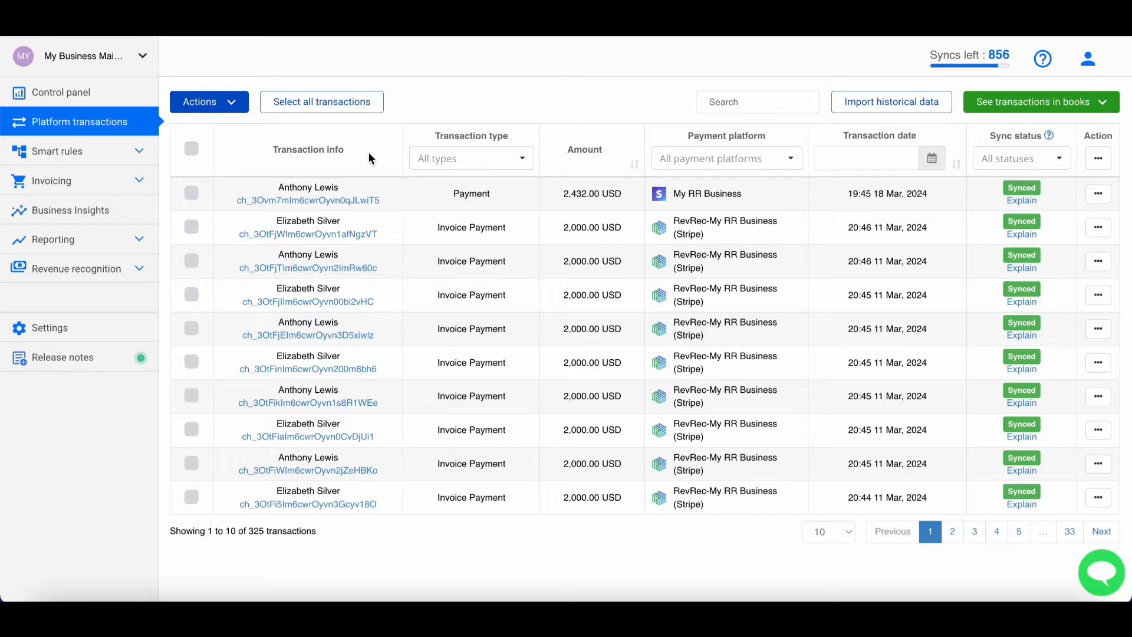
Show the revenue recognition overview with a start date of 01/01/2023 and open invoices included
left_click(123, 269)
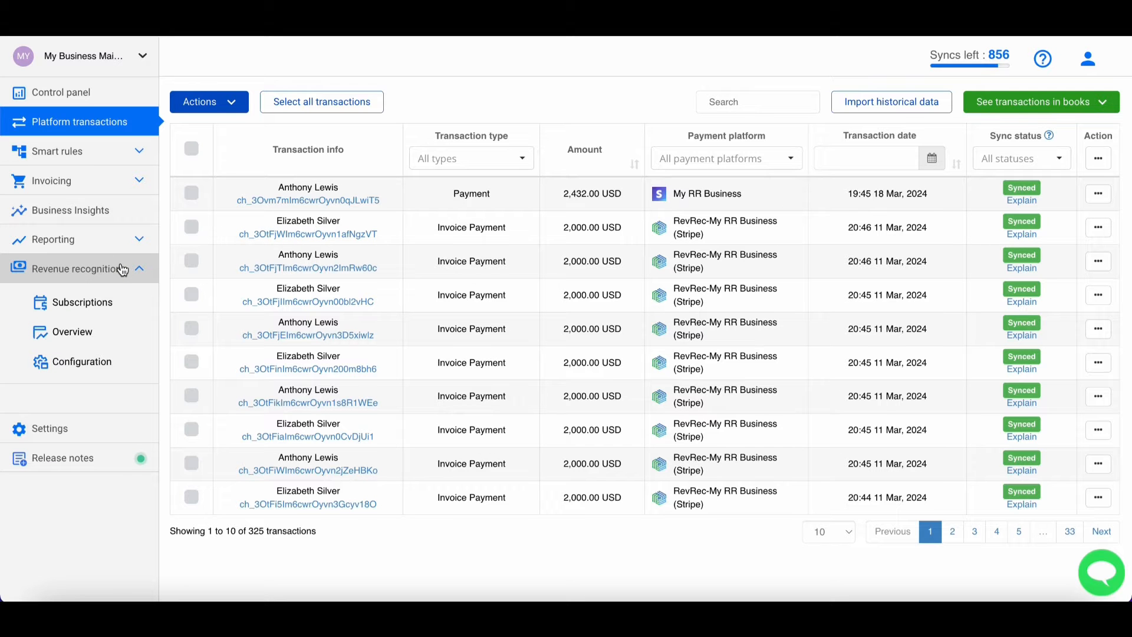
left_click(77, 342)
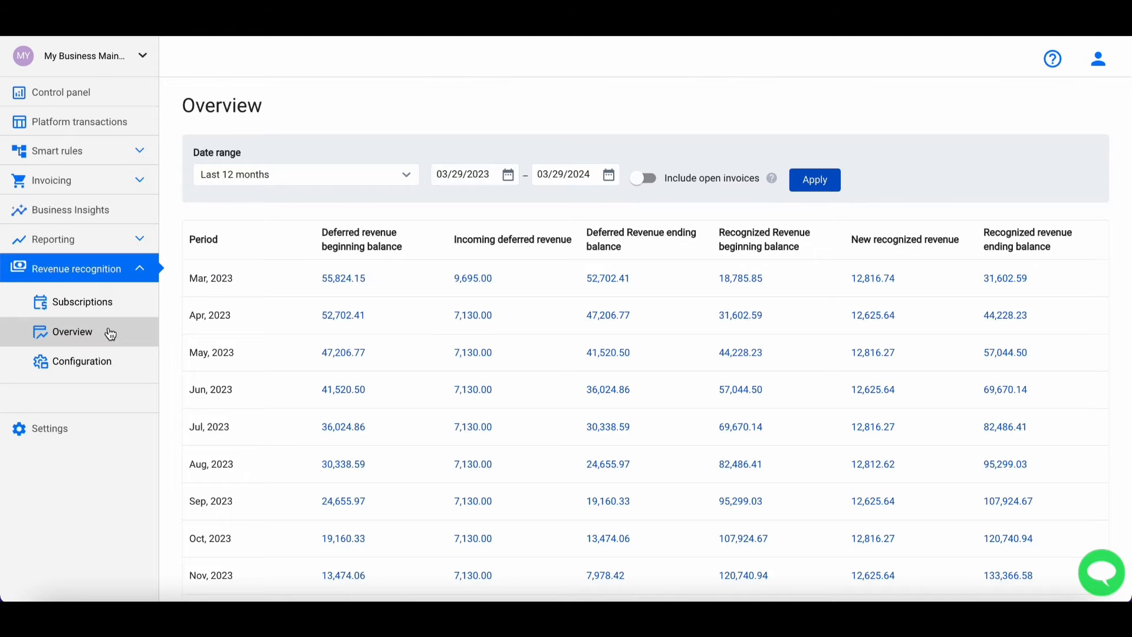
left_click(450, 174)
left_click(446, 206)
left_click(448, 208)
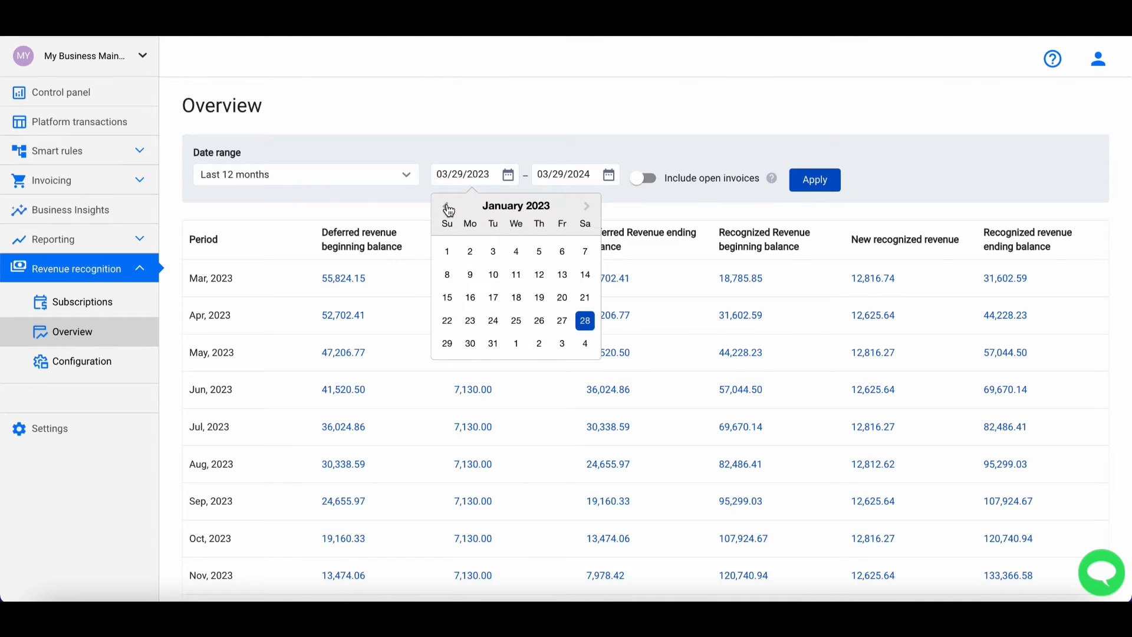
left_click(450, 251)
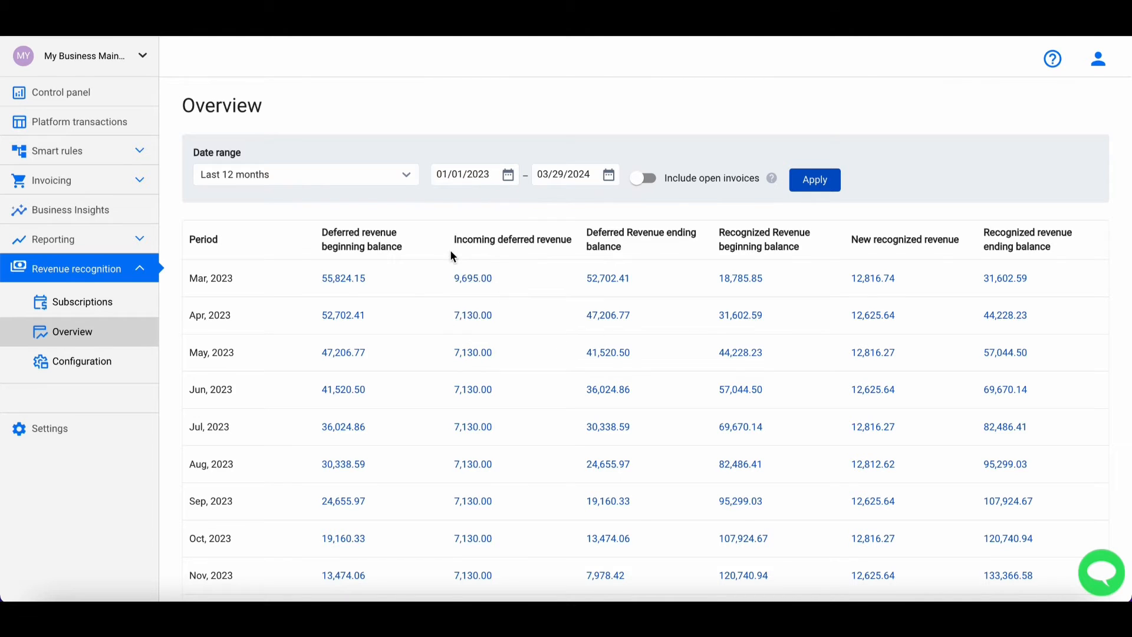
left_click(644, 179)
left_click(808, 185)
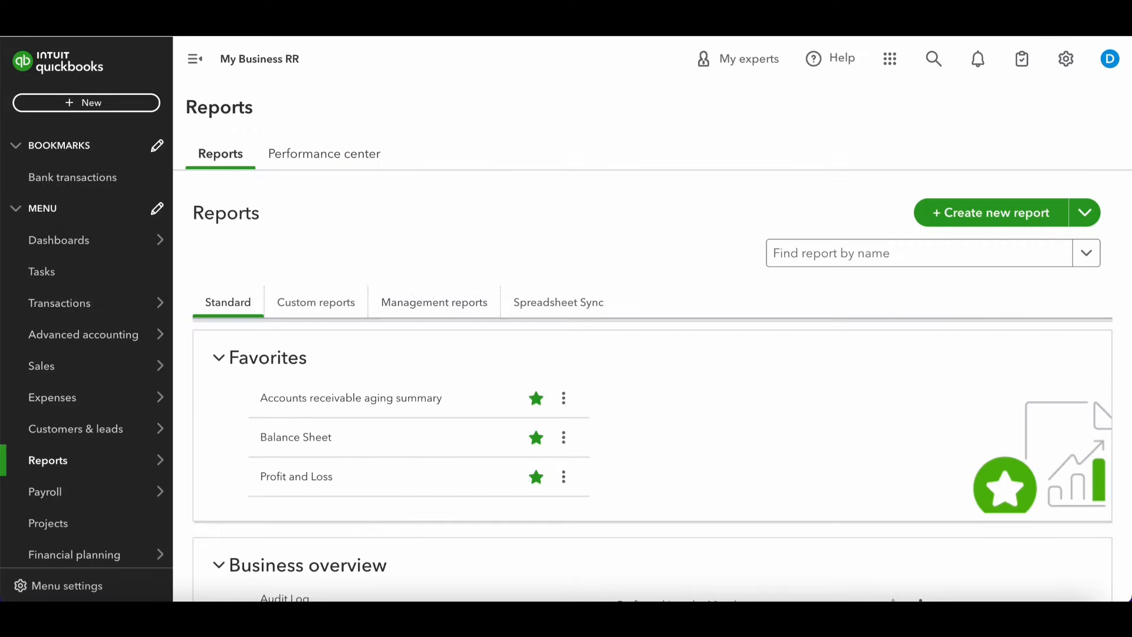
In QuickBooks, run the Profit and Loss report for All Dates with columns displayed by Months
left_click(298, 477)
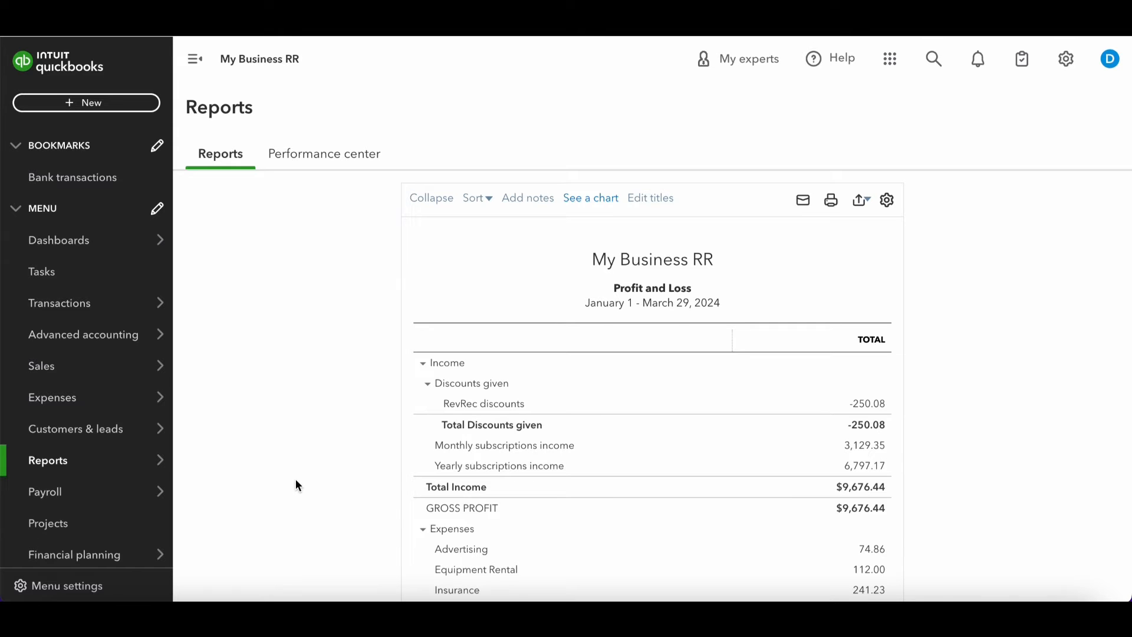
left_click(304, 275)
left_click(269, 305)
left_click(253, 334)
left_click(242, 434)
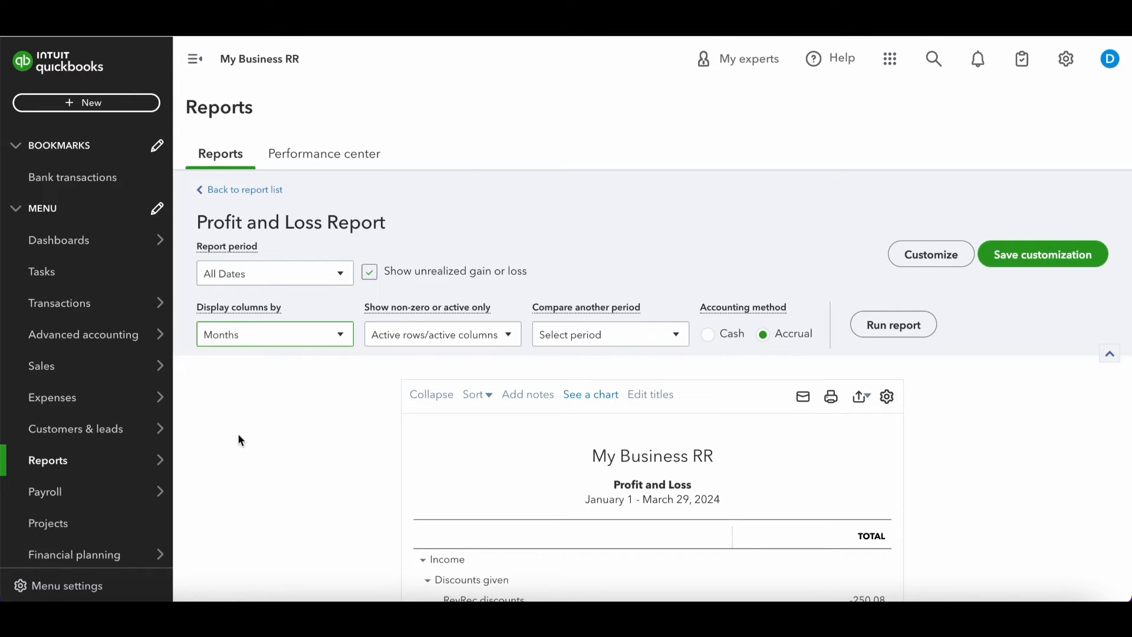
left_click(877, 324)
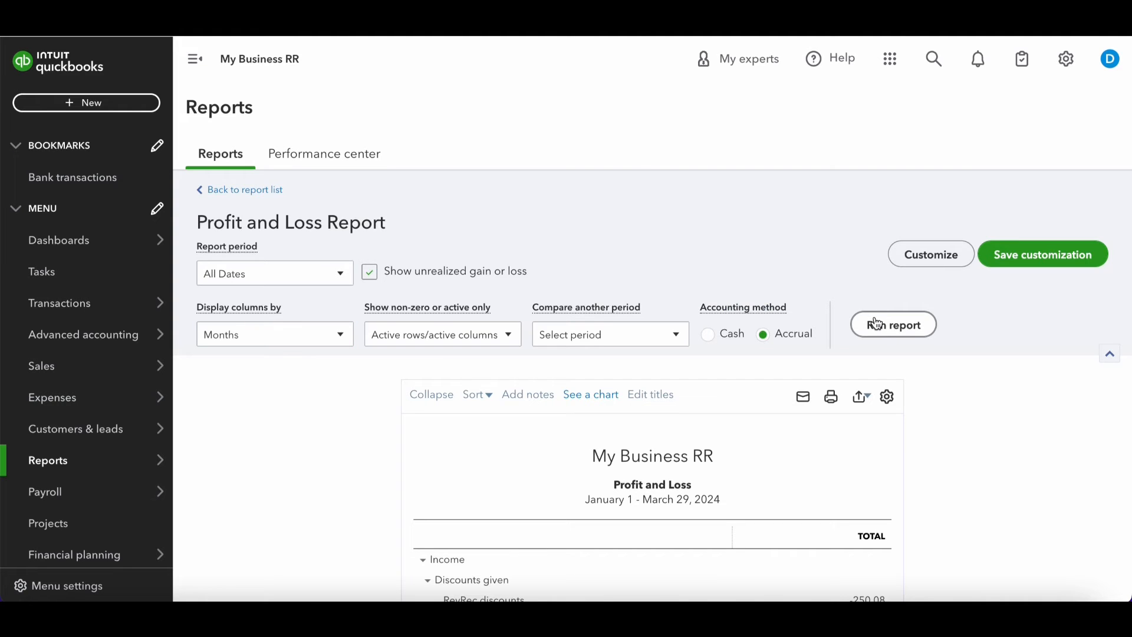
scroll(565, 257, "down", 1)
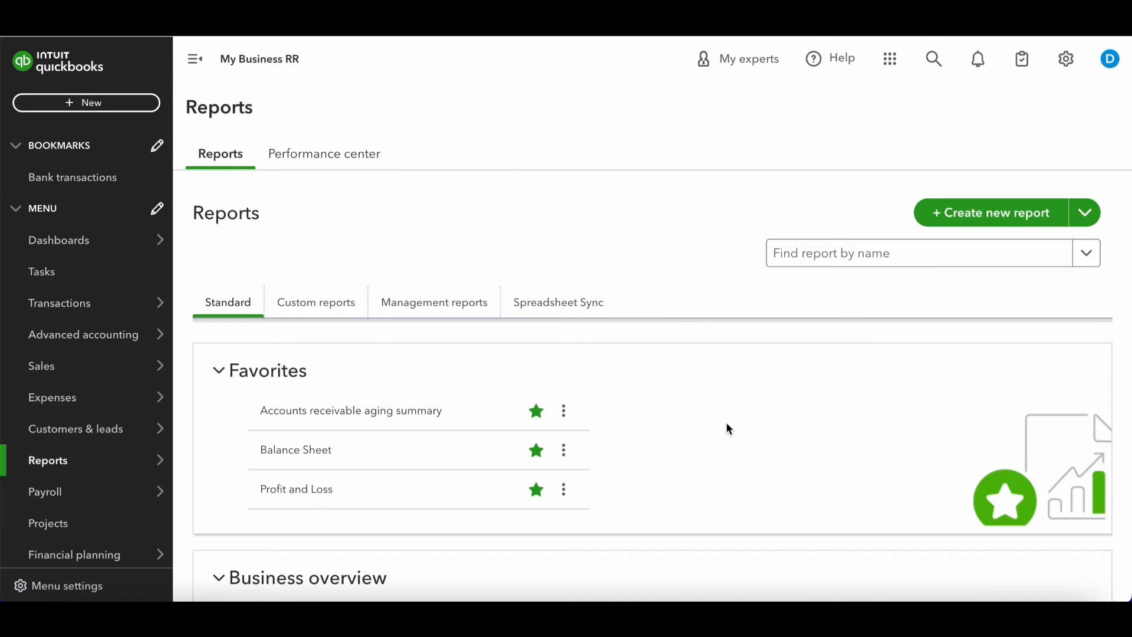
Run the Balance Sheet report for All Dates with columns displayed by Months
scroll(729, 429, "down", 1)
left_click(303, 437)
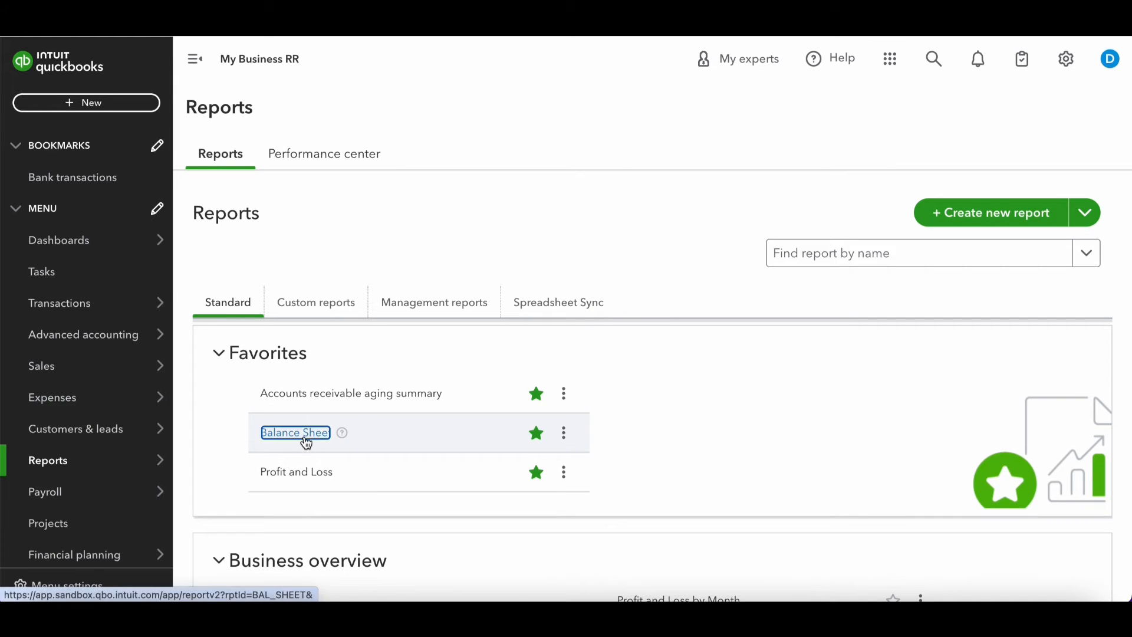
left_click(330, 264)
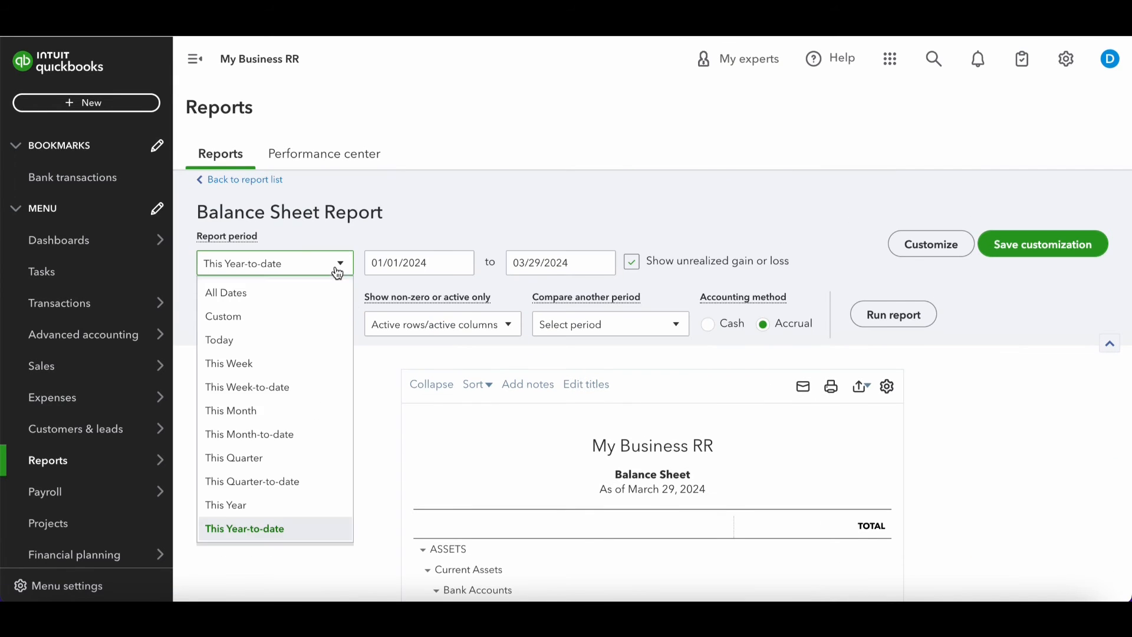
left_click(289, 291)
left_click(286, 325)
left_click(235, 418)
left_click(890, 327)
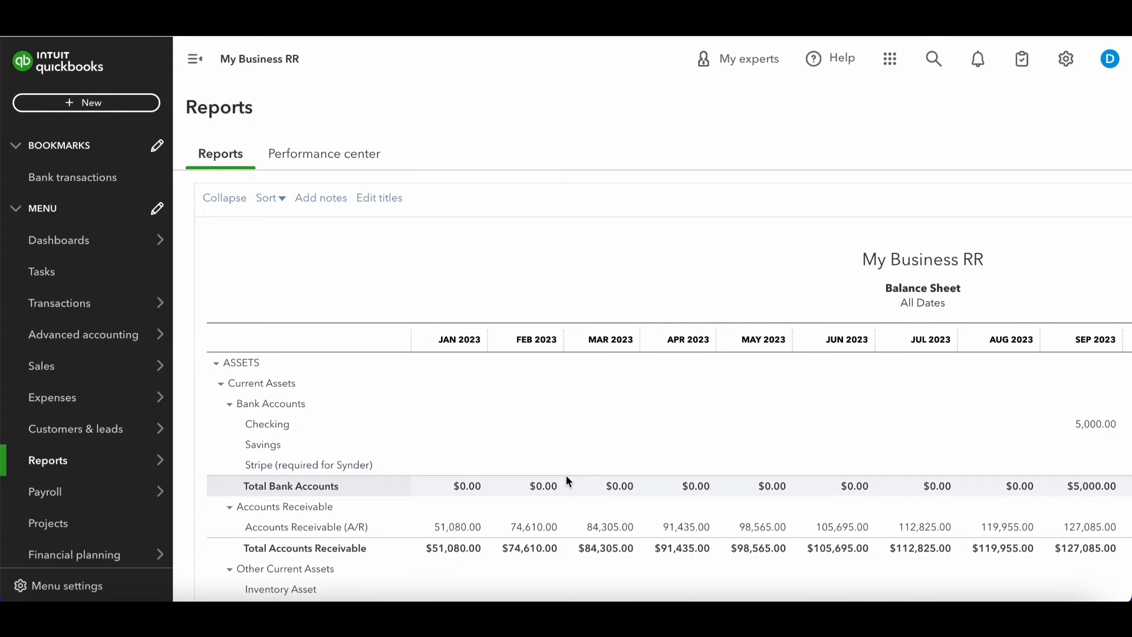
Open the transactions behind the January 2023 Deferred Revenue amount in the balance sheet and export them to Excel
scroll(566, 479, "down", 5)
scroll(566, 475, "down", 8)
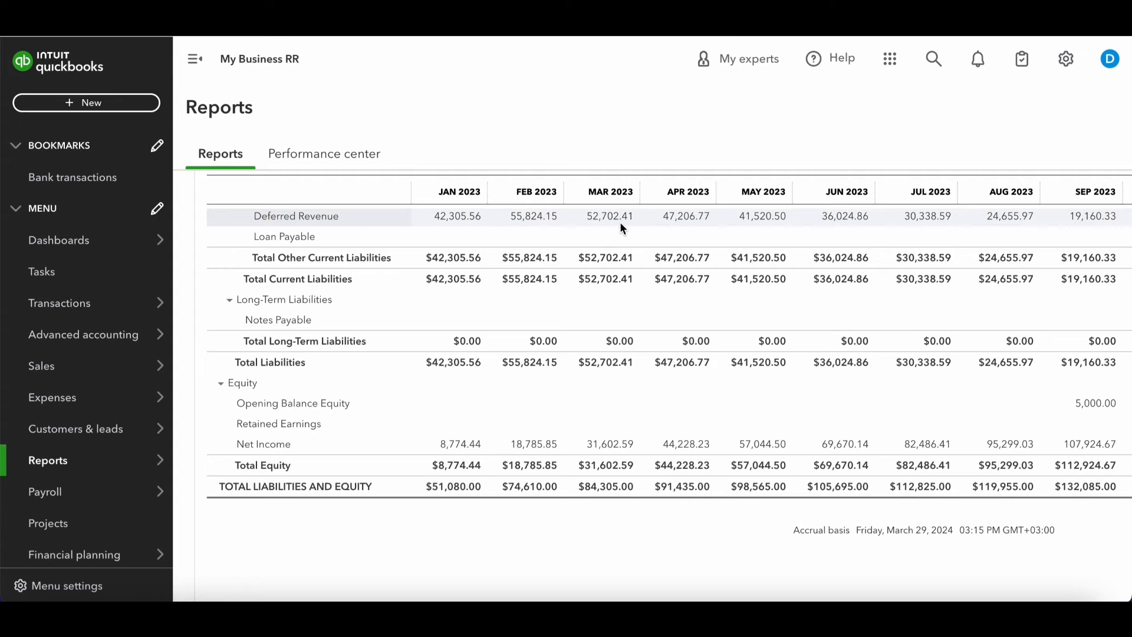
left_click(467, 218)
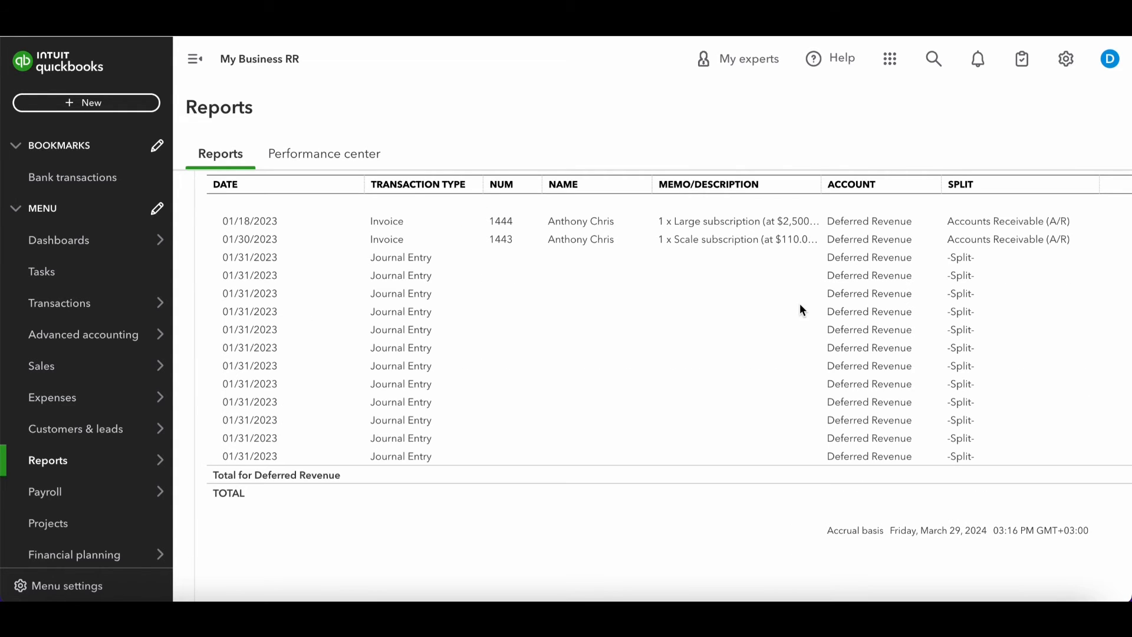
scroll(748, 309, "up", 5)
scroll(744, 305, "right", 10)
scroll(744, 306, "up", 3)
left_click(1091, 224)
left_click(1012, 247)
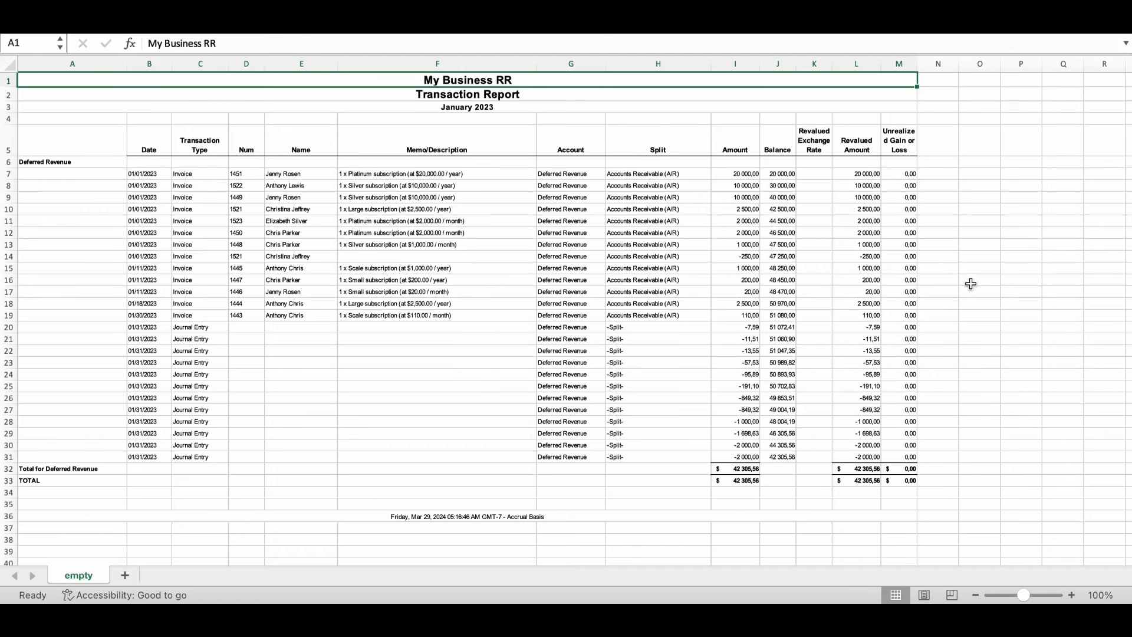
In the exported Excel sheet, delete rows 1 to 4 above the column headers
left_click(10, 80)
left_click_drag(10, 81, 8, 118)
right_click(8, 118)
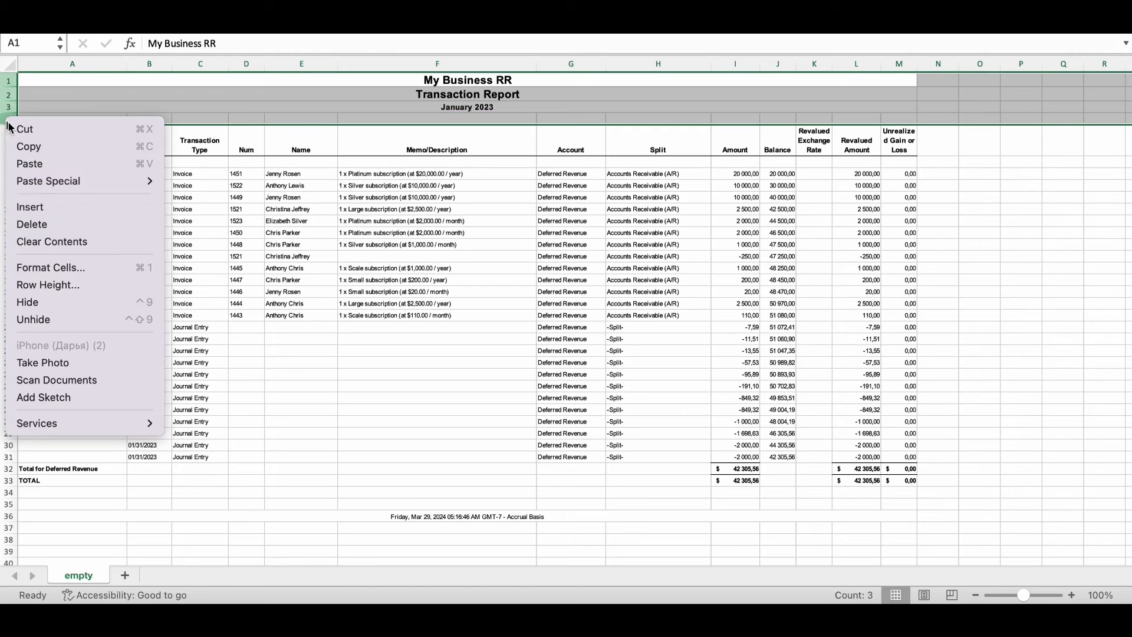
left_click(96, 225)
left_click(393, 193)
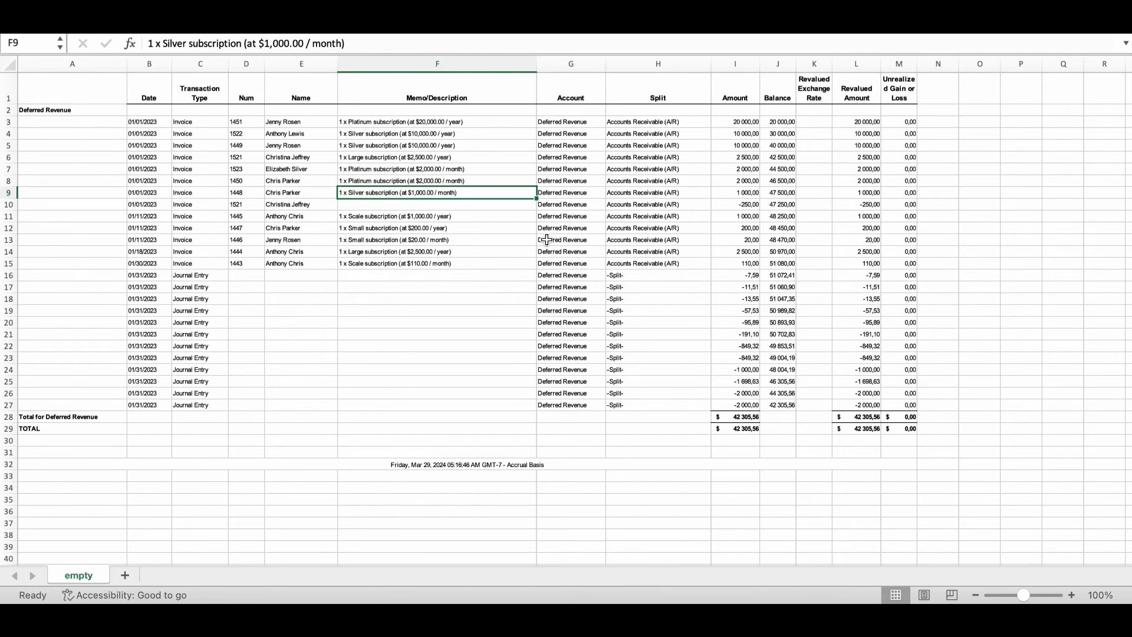
Filter the Transaction Type column to Journal Entry only and select the filtered amounts in the Amount column
left_click(201, 64)
left_click(1040, 24)
left_click(1055, 61)
left_click(413, 145)
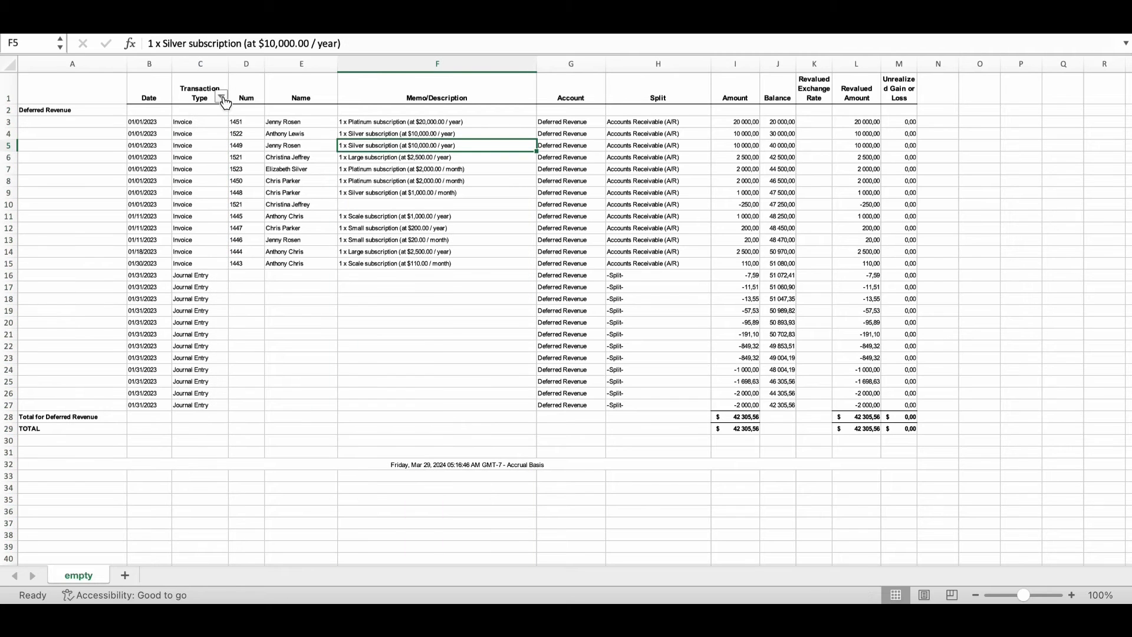
left_click(220, 97)
left_click(307, 324)
left_click(313, 355)
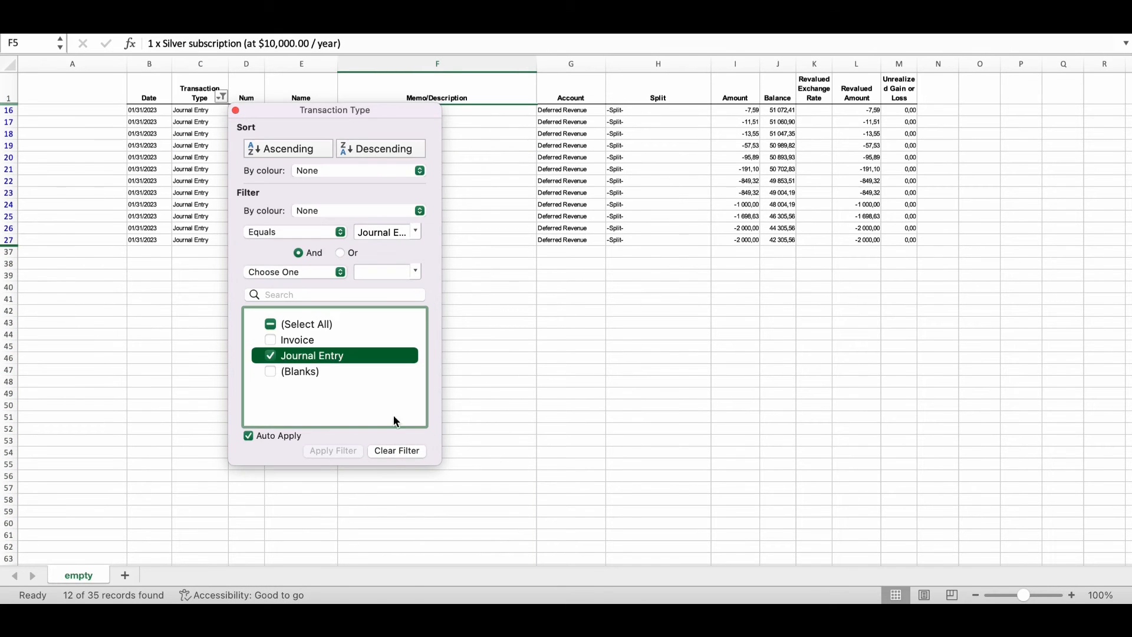
left_click(235, 110)
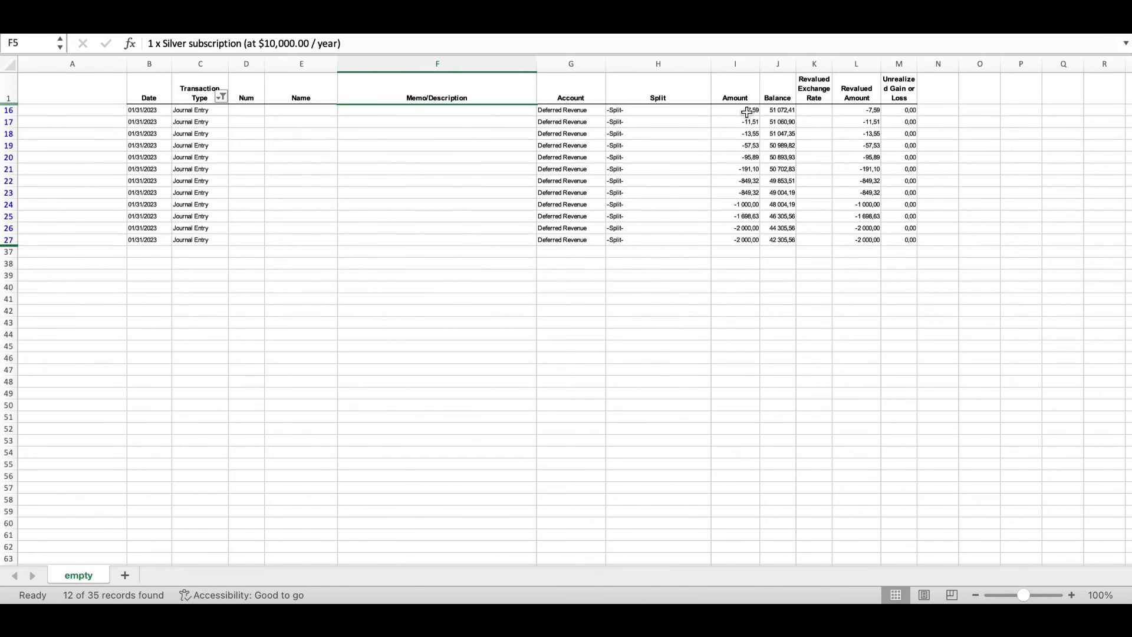
left_click_drag(746, 110, 745, 240)
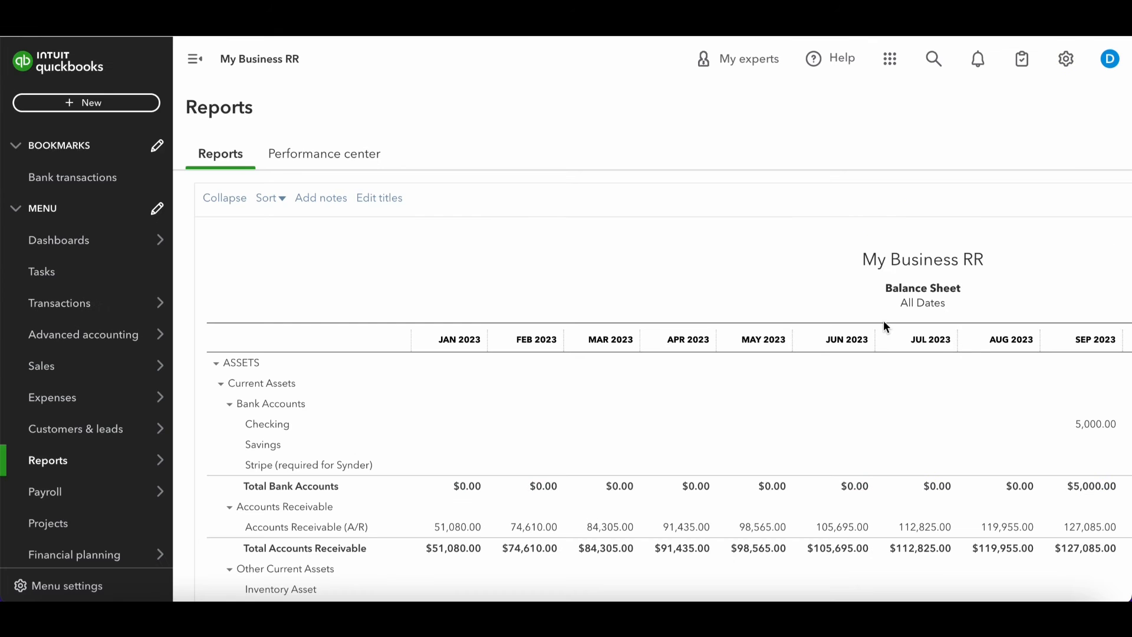
Back in QuickBooks, search the chart of accounts for "deferr" and start reconciling the Deferred Revenue account from its register
scroll(566, 480, "down", 10)
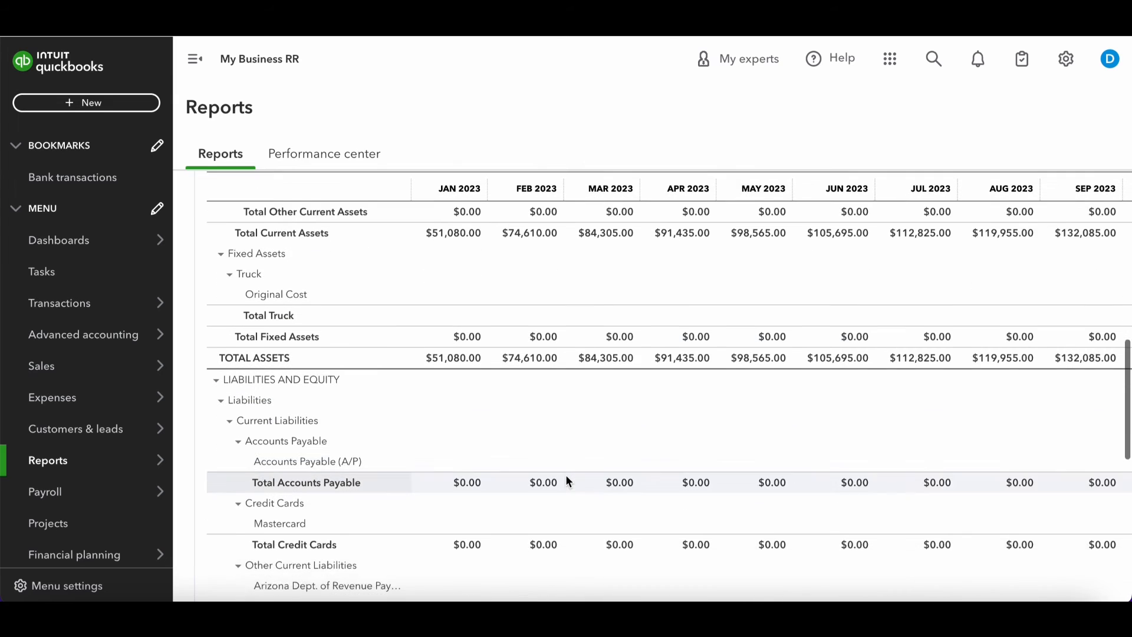
scroll(567, 480, "down", 3)
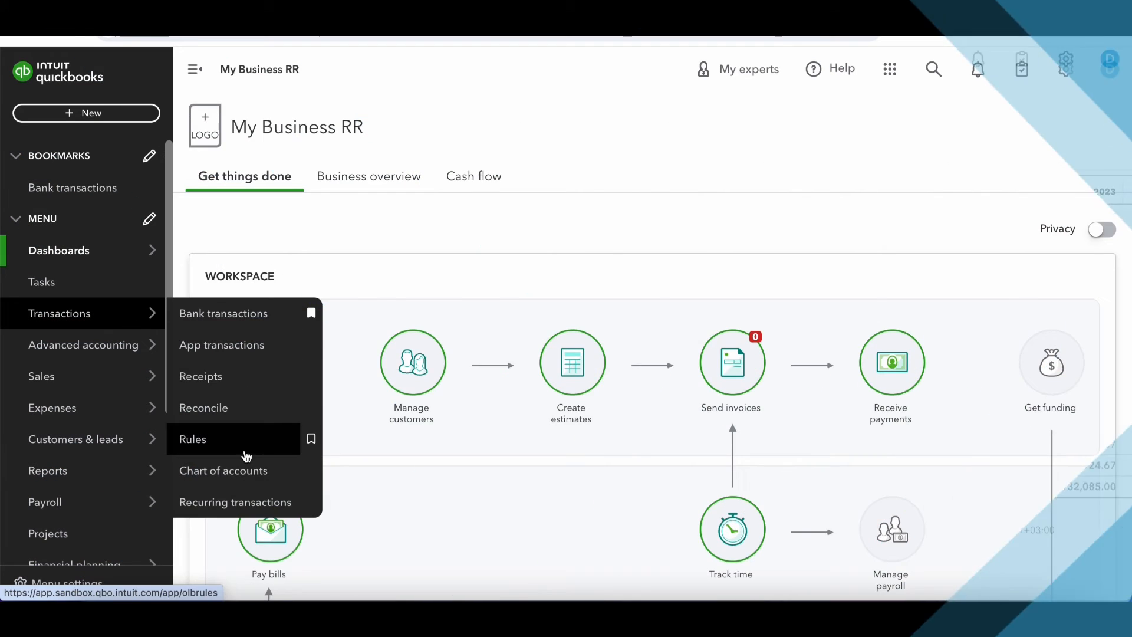
left_click(235, 470)
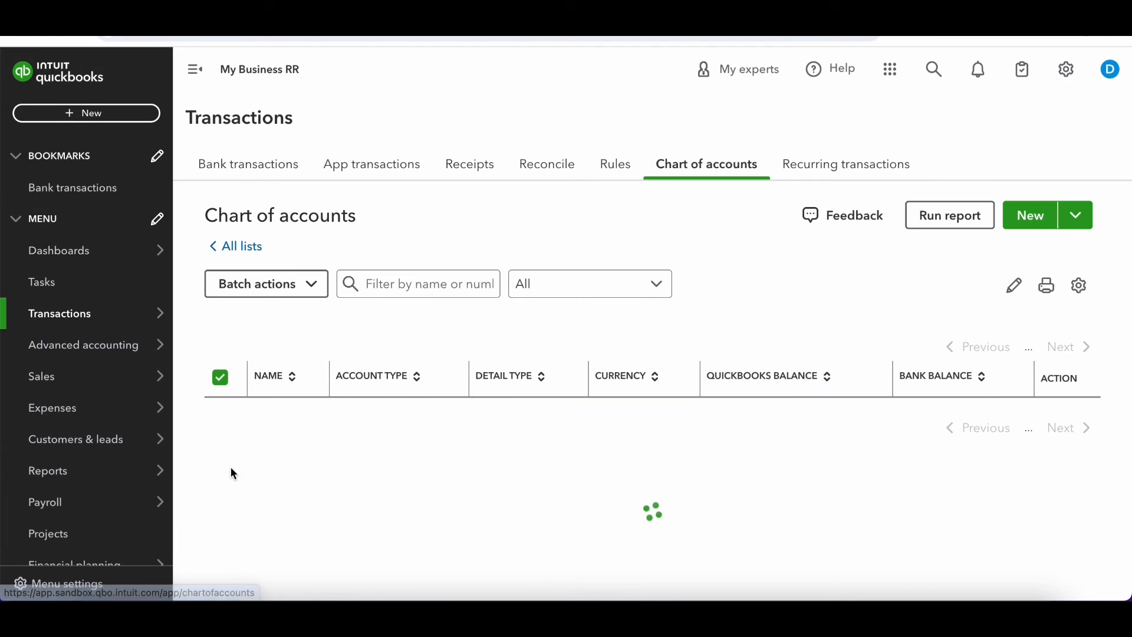
left_click(418, 284)
type("deferr")
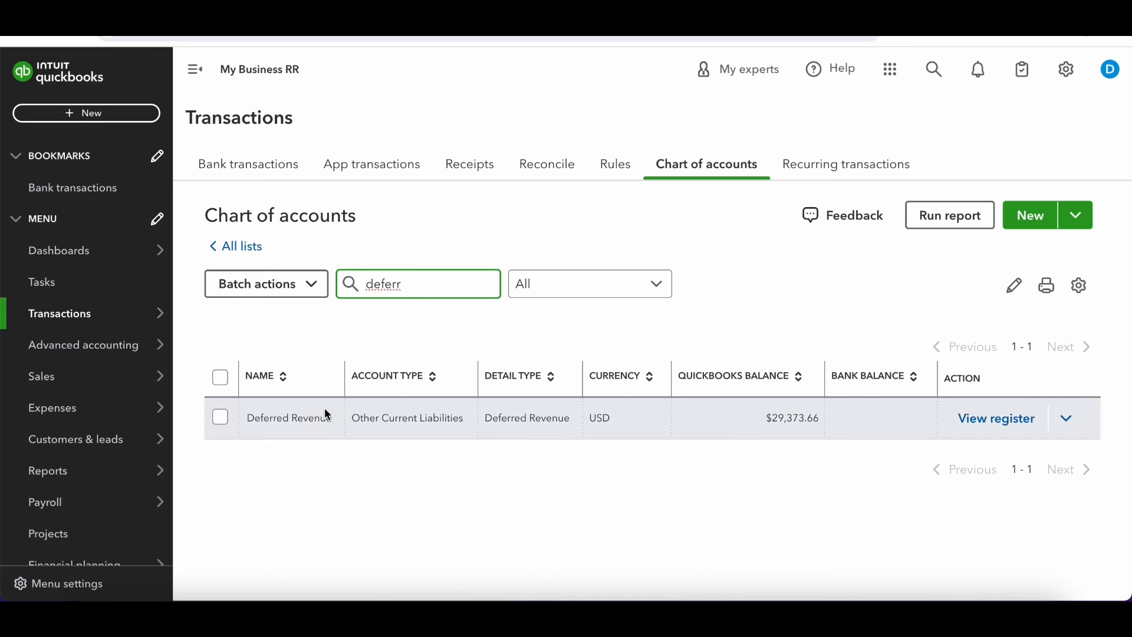
left_click(990, 422)
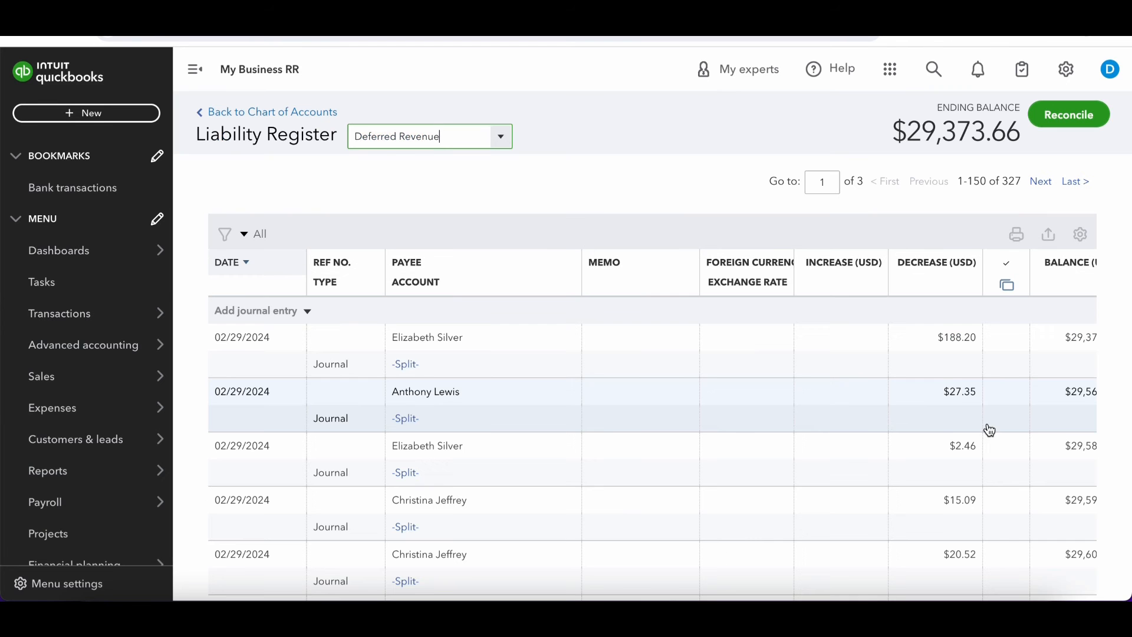
left_click(1068, 118)
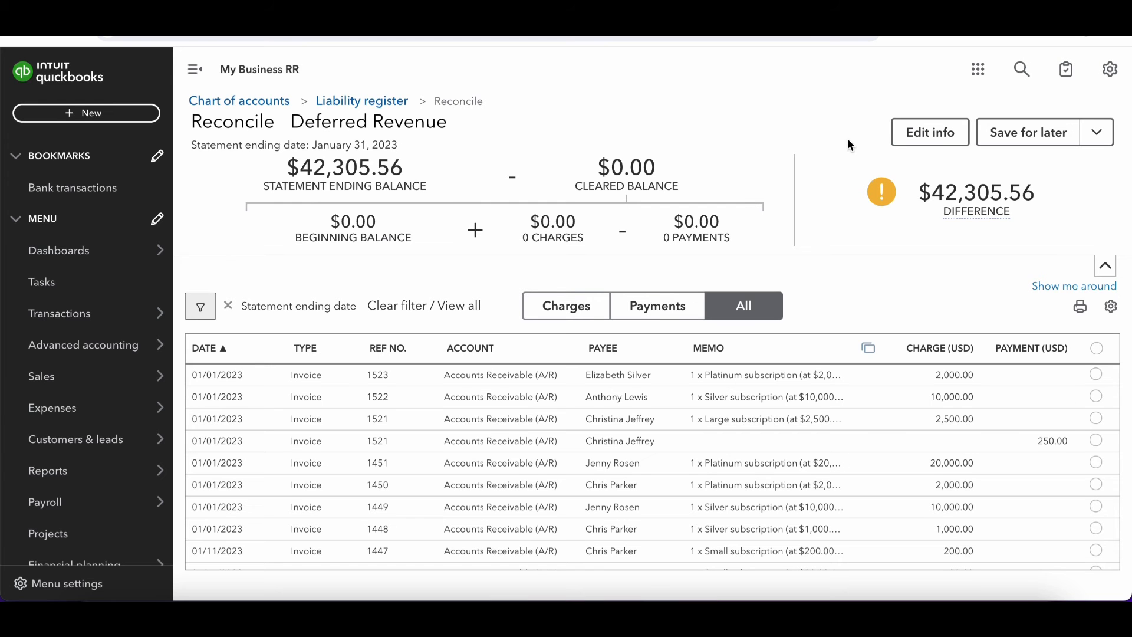
Edit the reconciliation info using Synder's January deferred revenue ending balance: set the ending balance to 42,305.56 and ending date to January 31, 2023
left_click(897, 136)
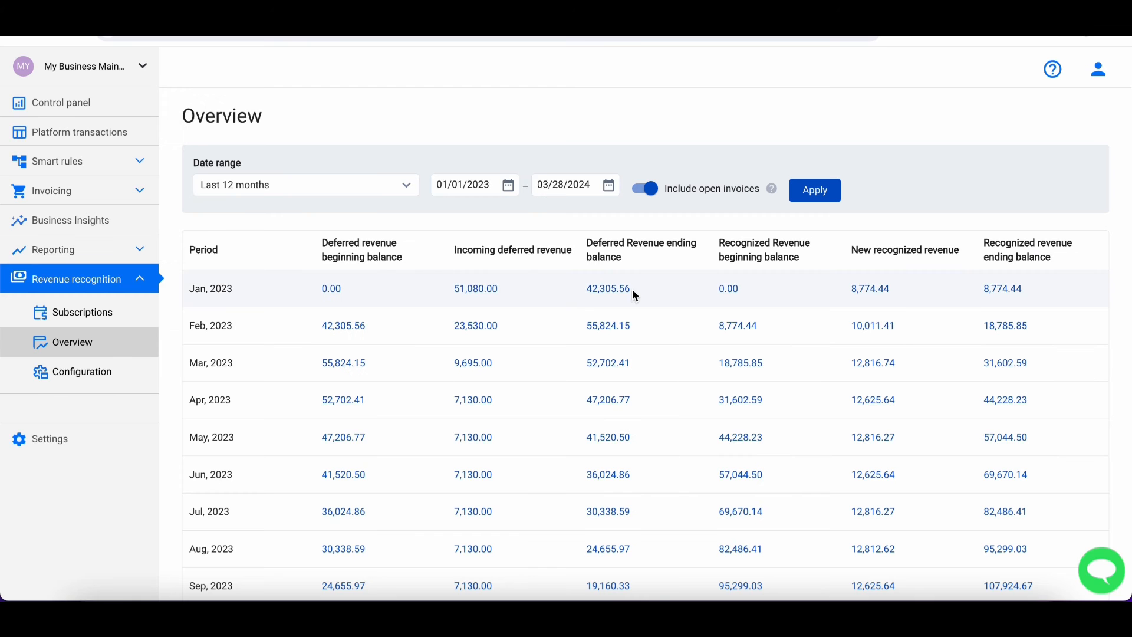
left_click_drag(631, 289, 577, 295)
key("ctrl+c")
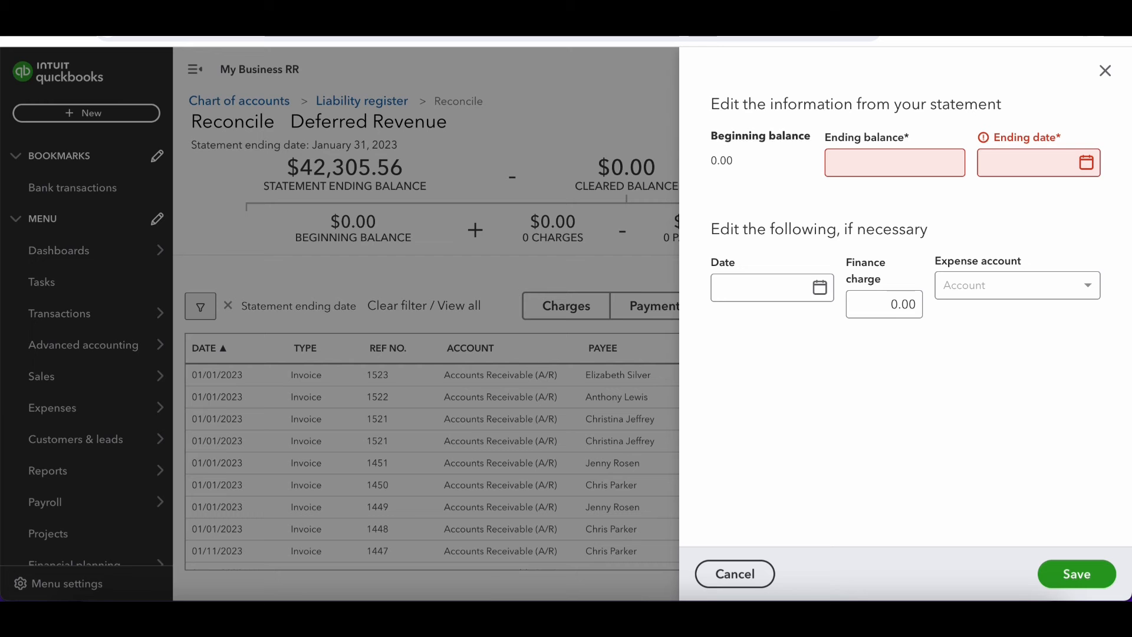
left_click(895, 163)
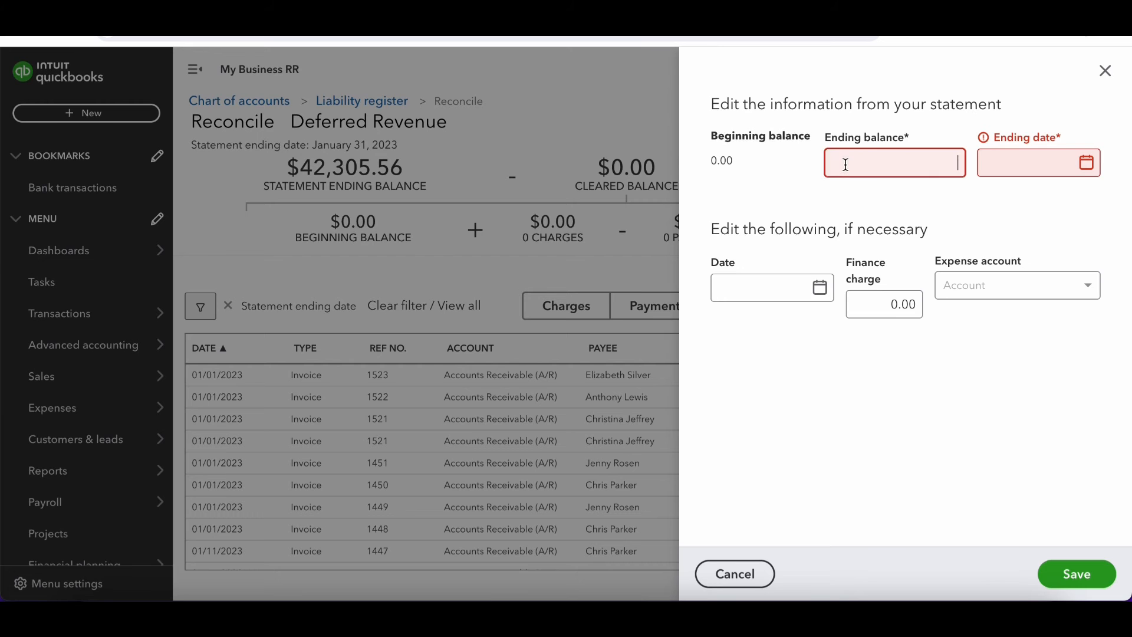
key("ctrl+v")
left_click(1049, 163)
left_click(1087, 163)
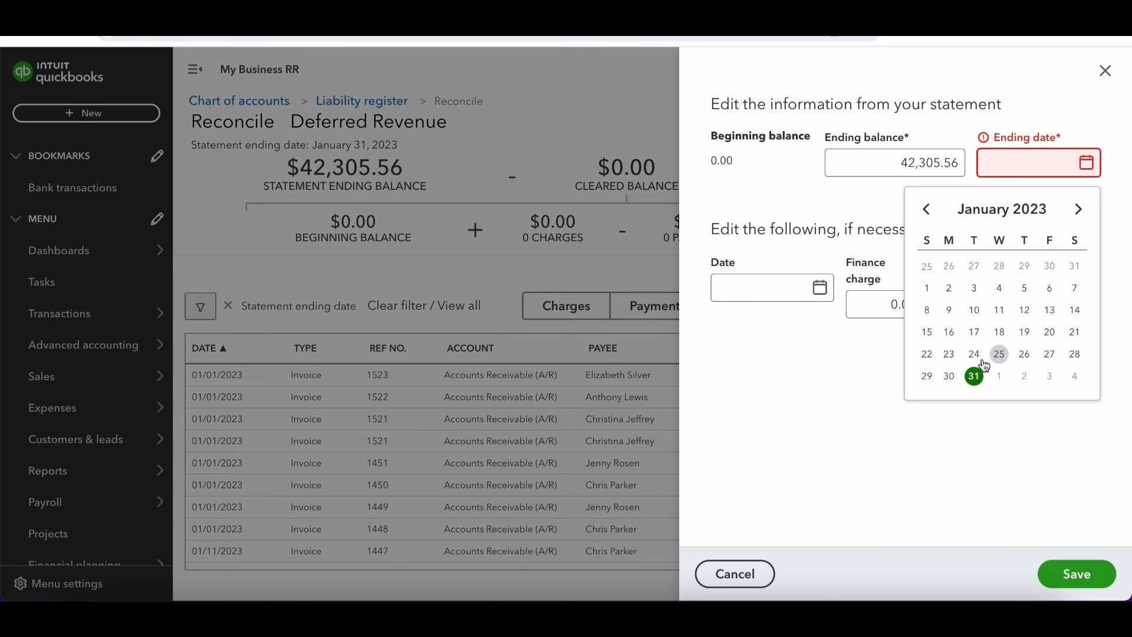
left_click(972, 375)
left_click(1066, 577)
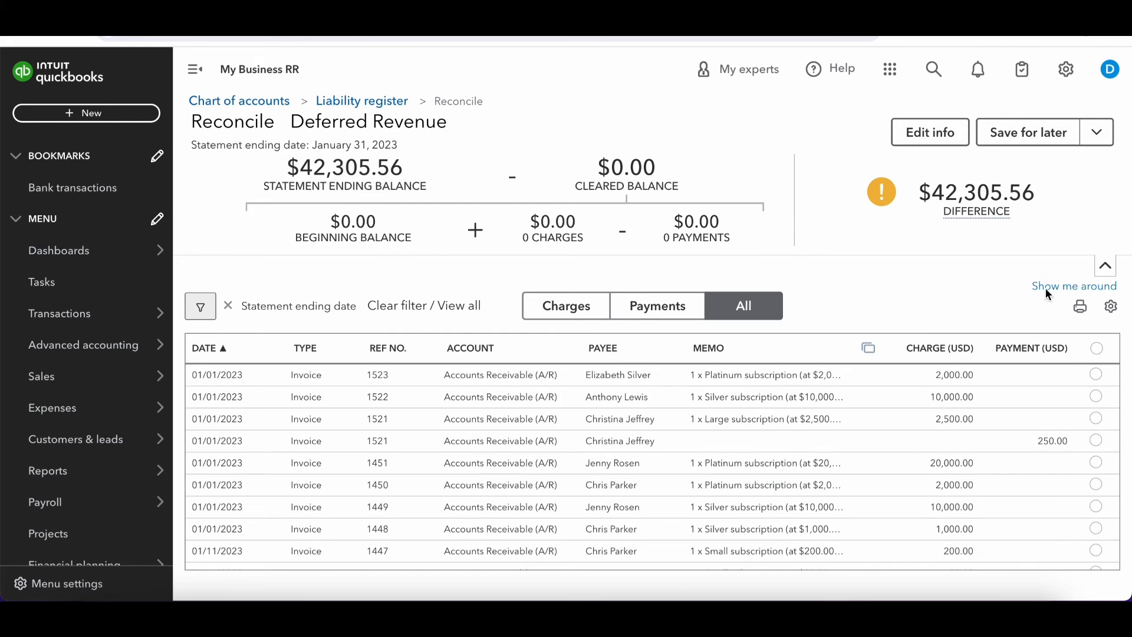
Mark all listed Deferred Revenue transactions as cleared and finish the reconciliation
mouse_move(970, 207)
left_click(1098, 348)
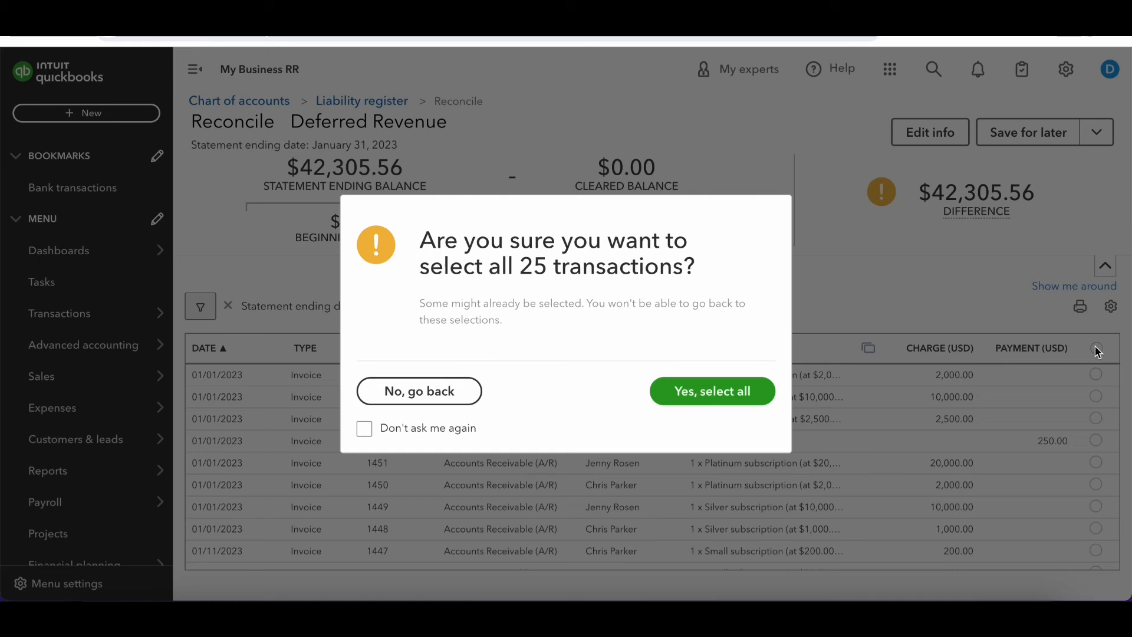
left_click(705, 392)
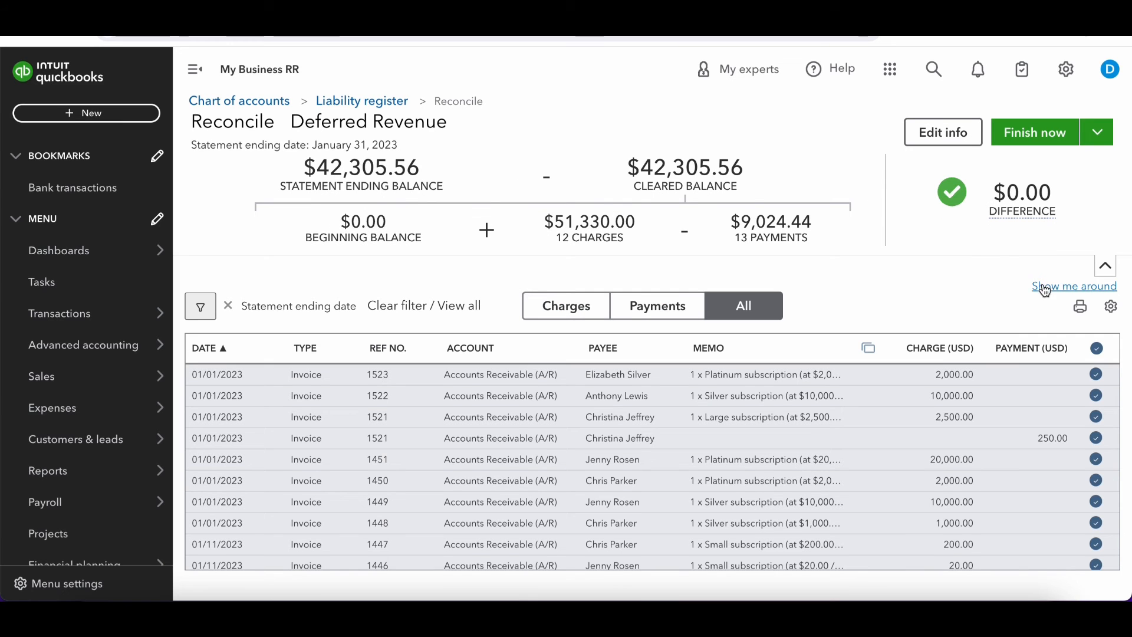
left_click(1026, 135)
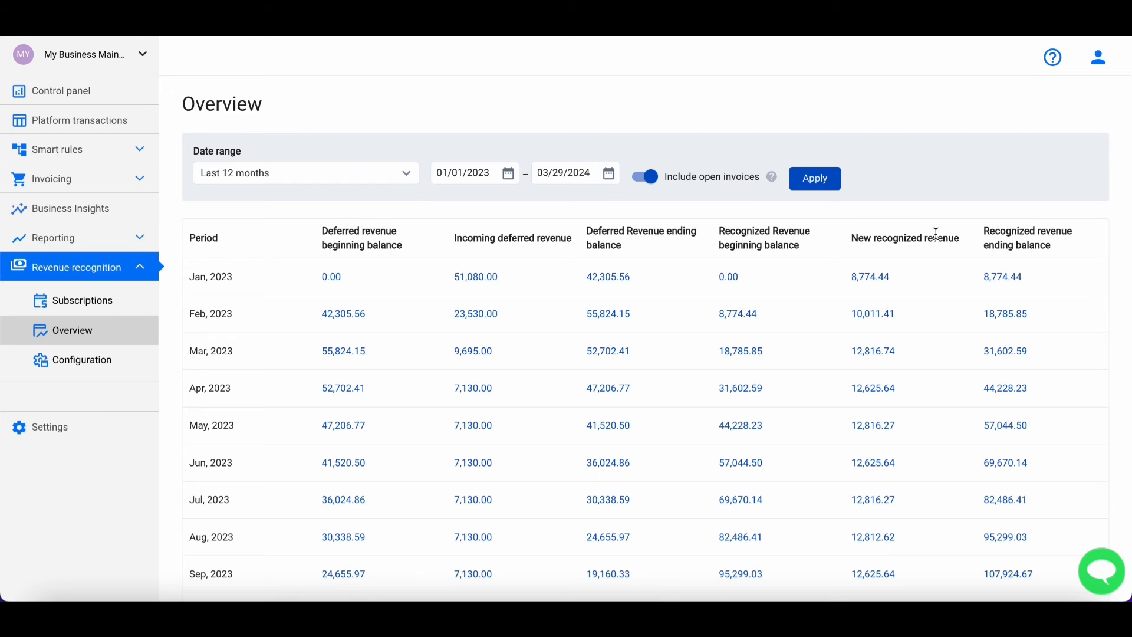
In Synder, open the January 2023 new recognized revenue details and request the Recognized revenue CSV, checking the emailed attachment in Gmail
left_click(871, 277)
left_click(1083, 139)
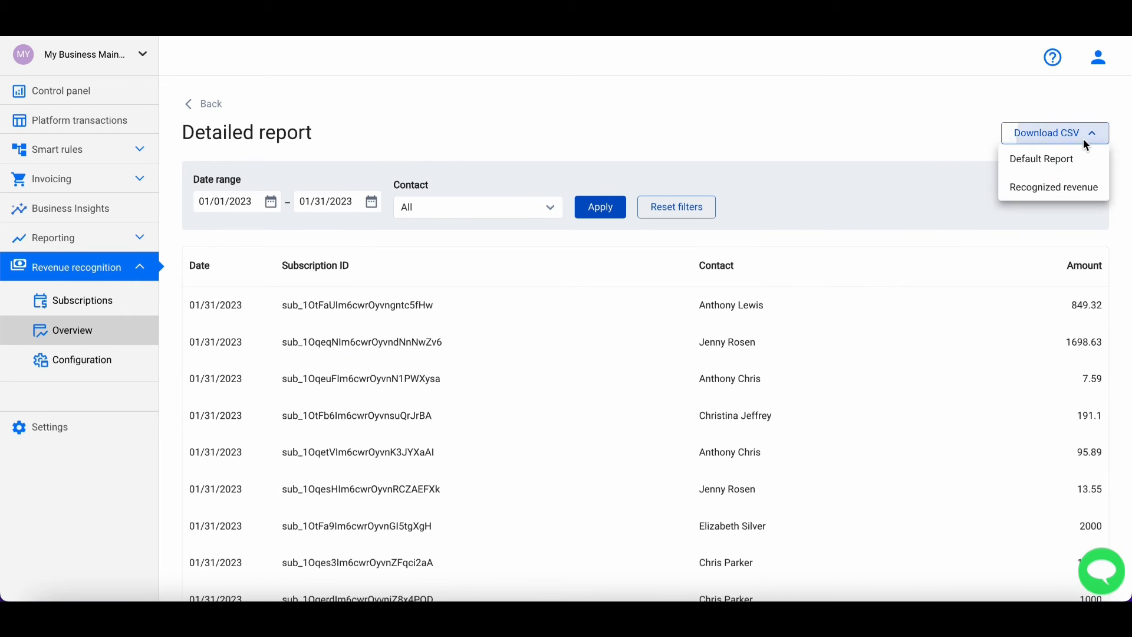
left_click(1049, 190)
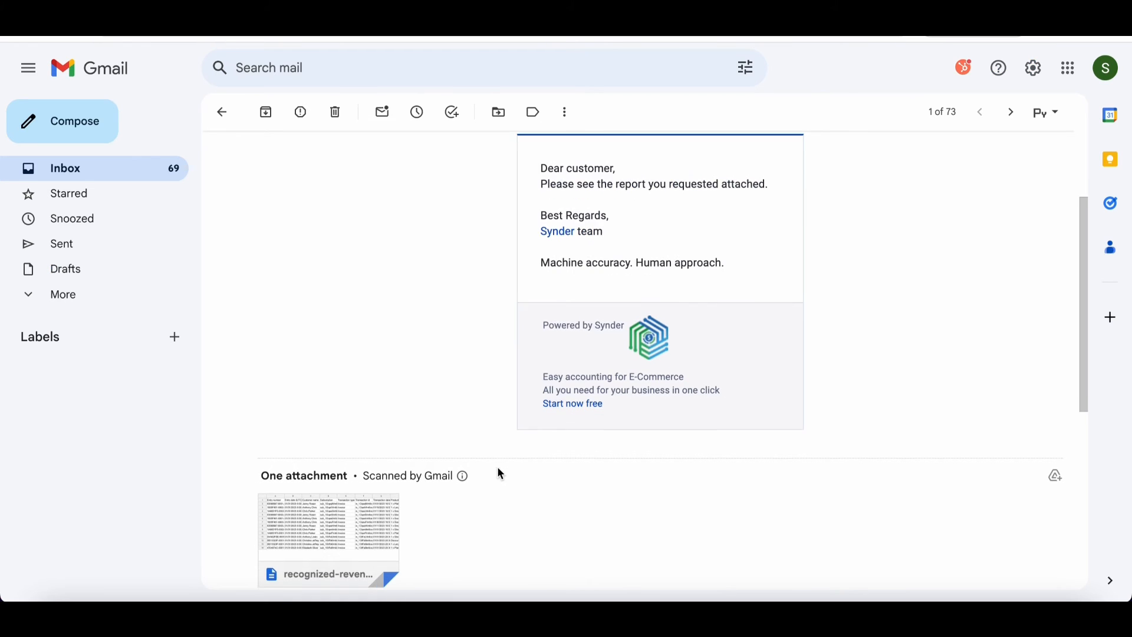
mouse_move(348, 530)
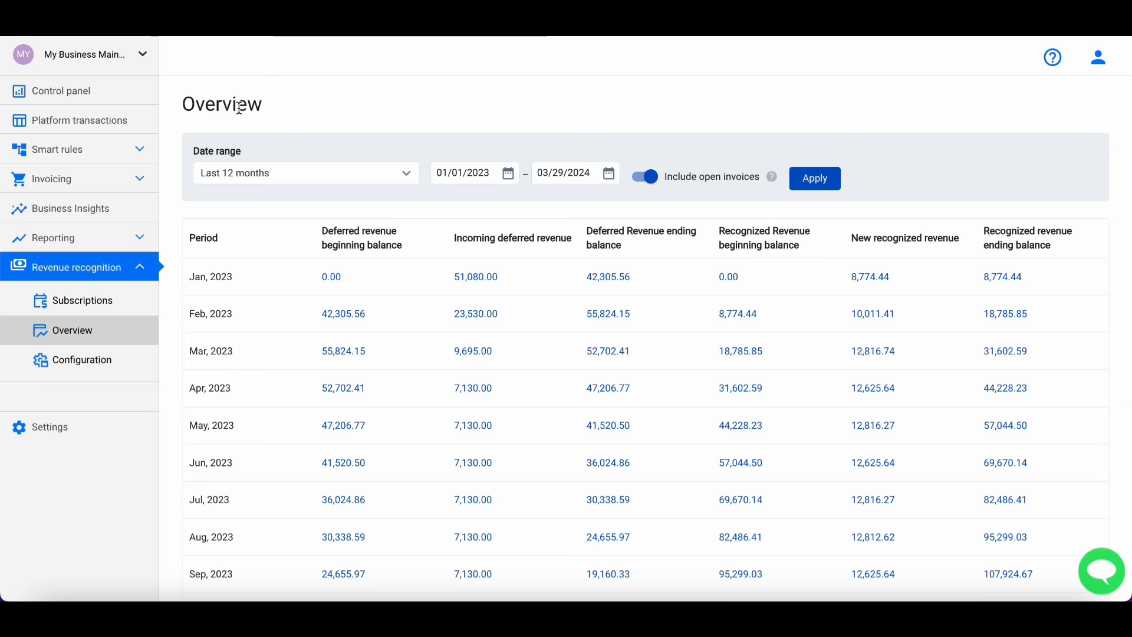
Request the Transaction Report CSV for Synder's January 2023 incoming deferred revenue and review the emailed report's columns in Google Sheets
left_click(480, 278)
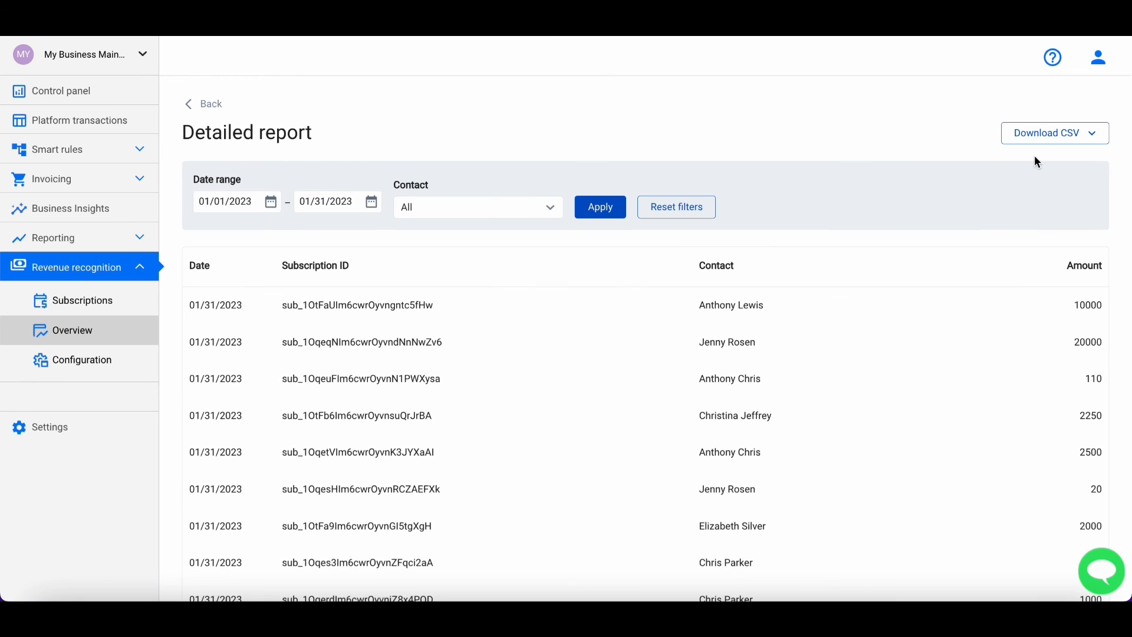
left_click(1041, 139)
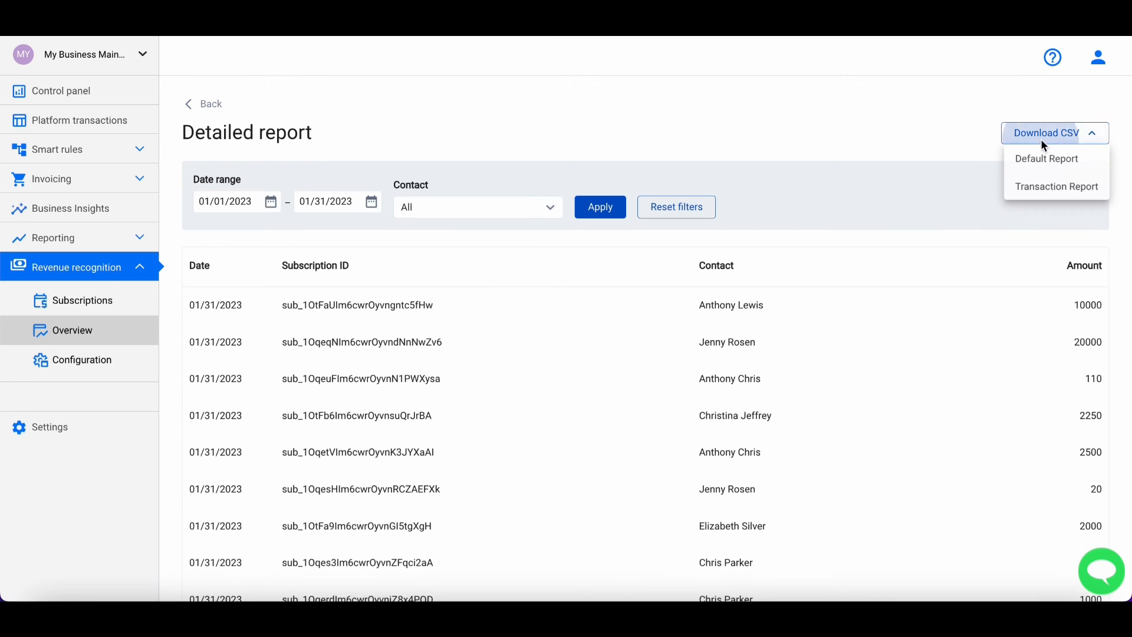
left_click(1048, 188)
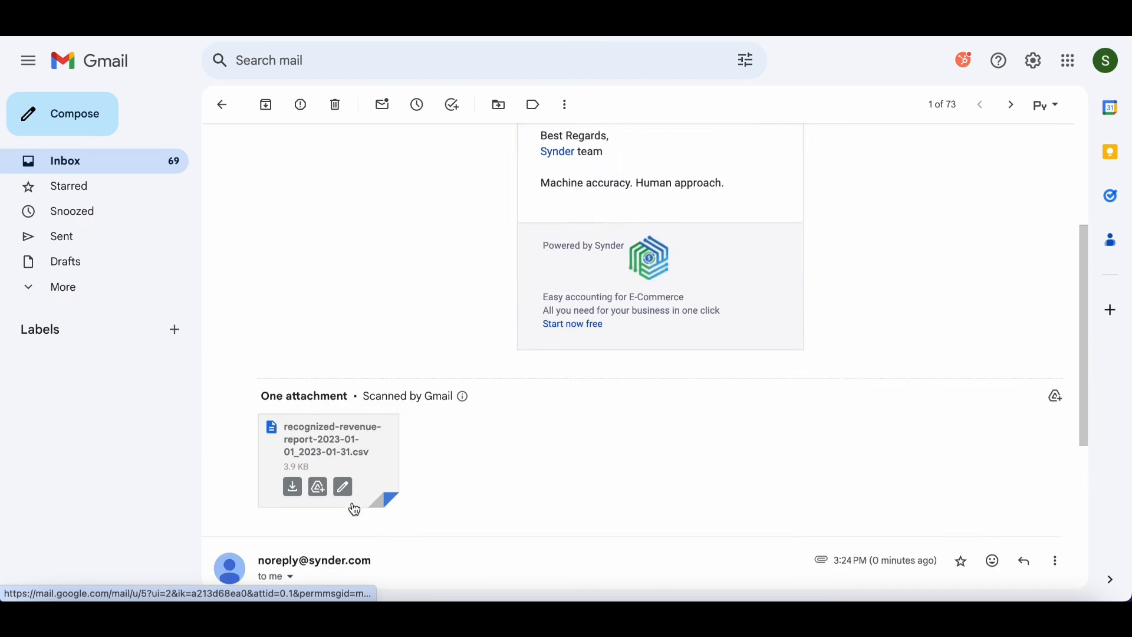
scroll(352, 506, "down", 5)
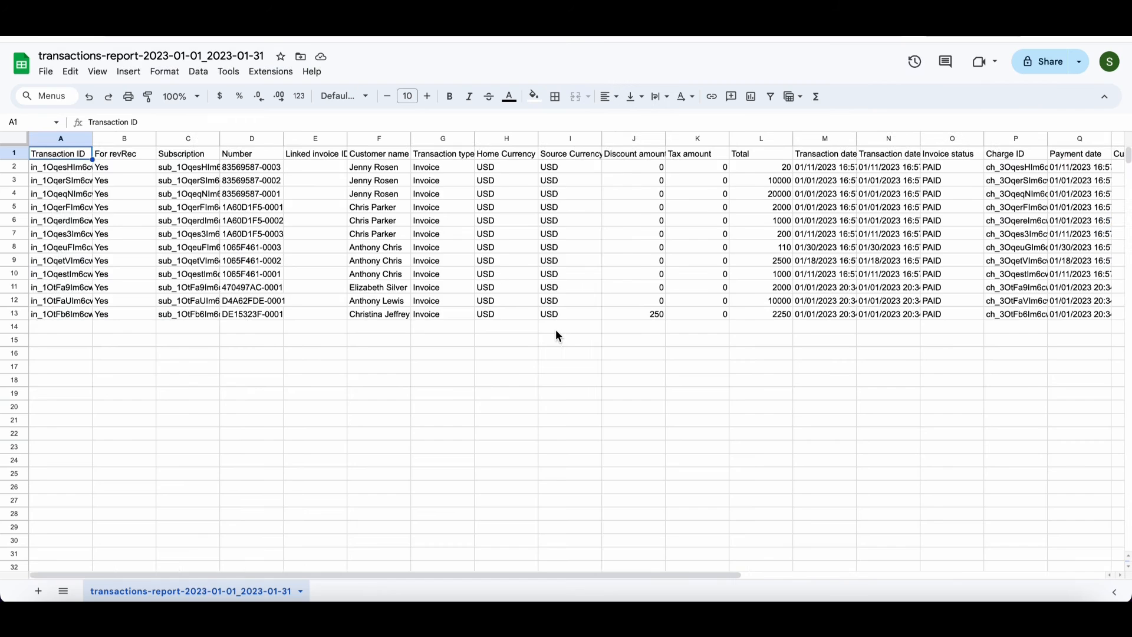
scroll(558, 336, "right", 5)
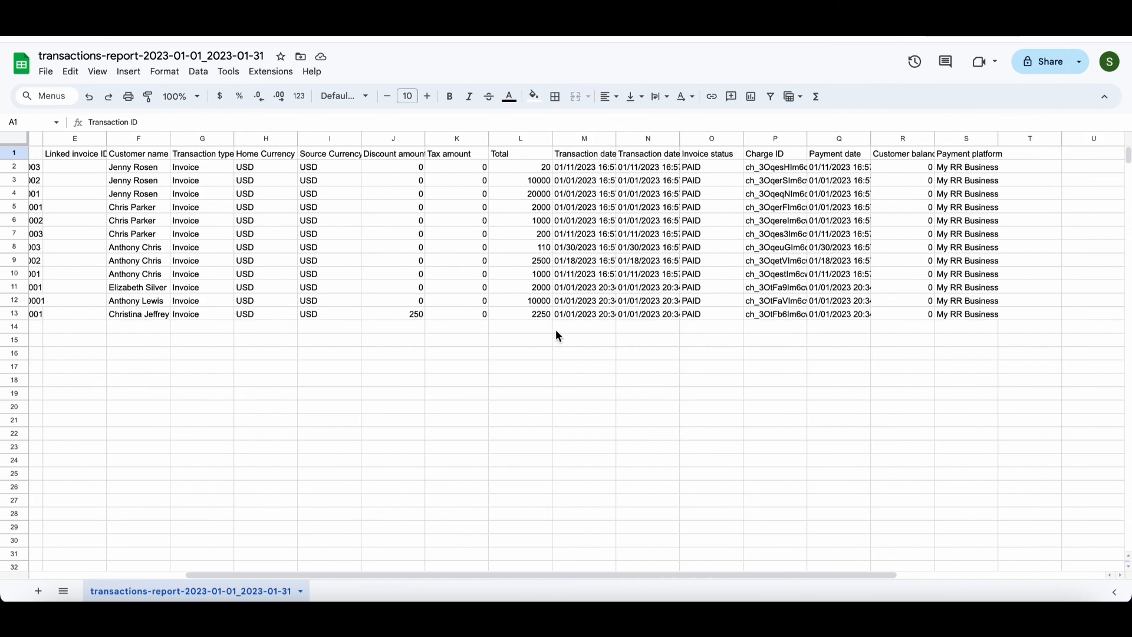
scroll(559, 336, "left", 5)
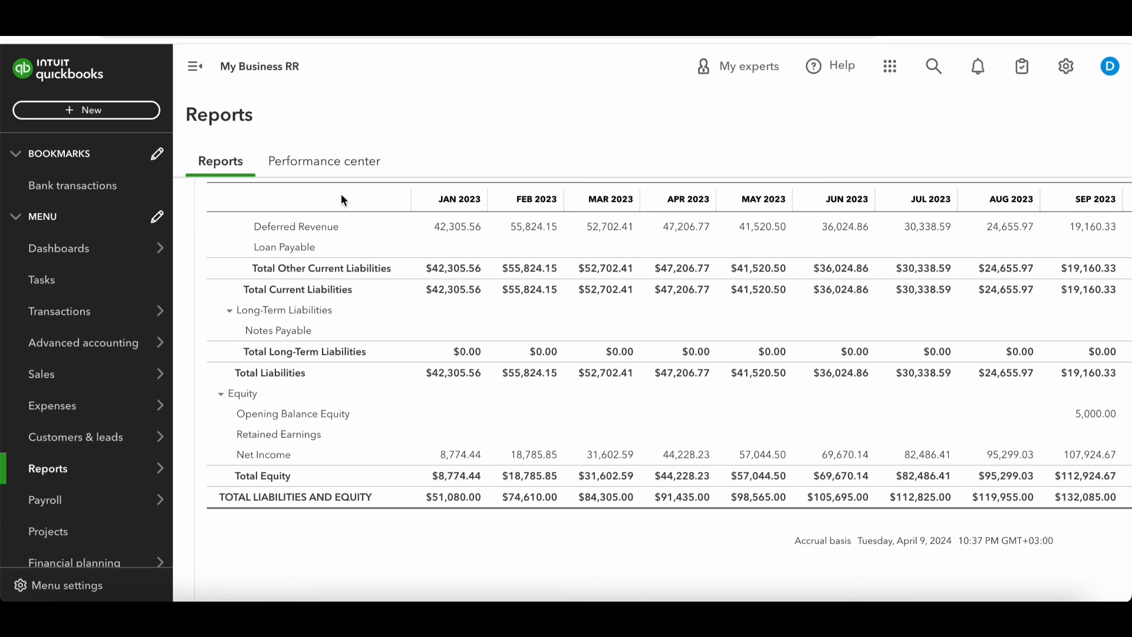
In the QuickBooks balance sheet, open the transactions behind January 2023 Deferred Revenue and export the report to Excel
left_click(459, 231)
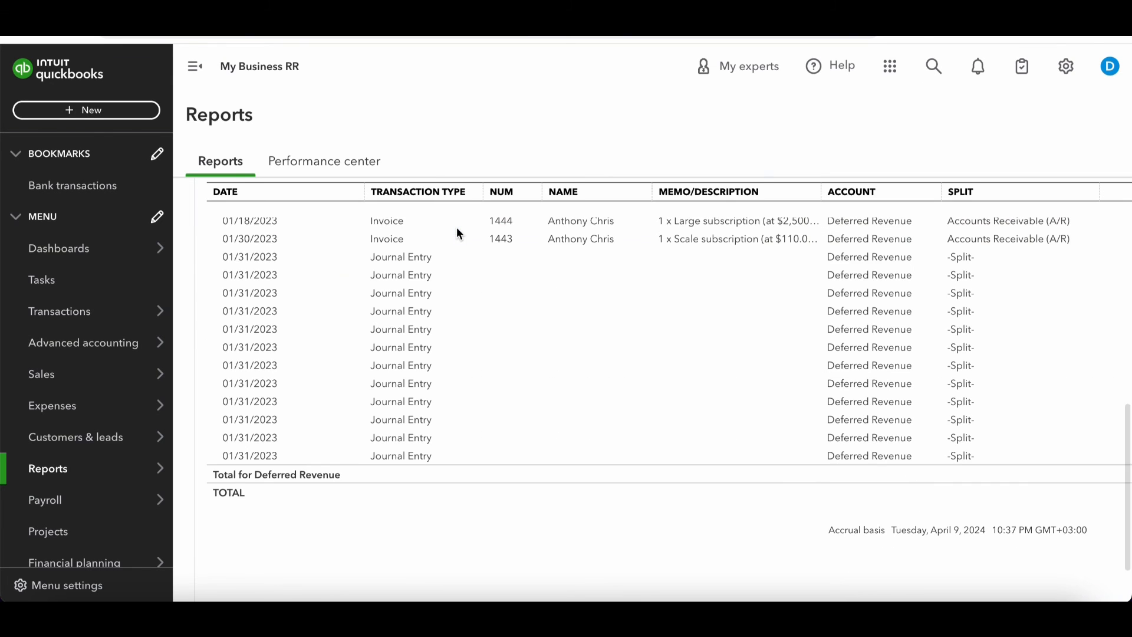
scroll(522, 318, "up", 10)
scroll(522, 321, "right", 10)
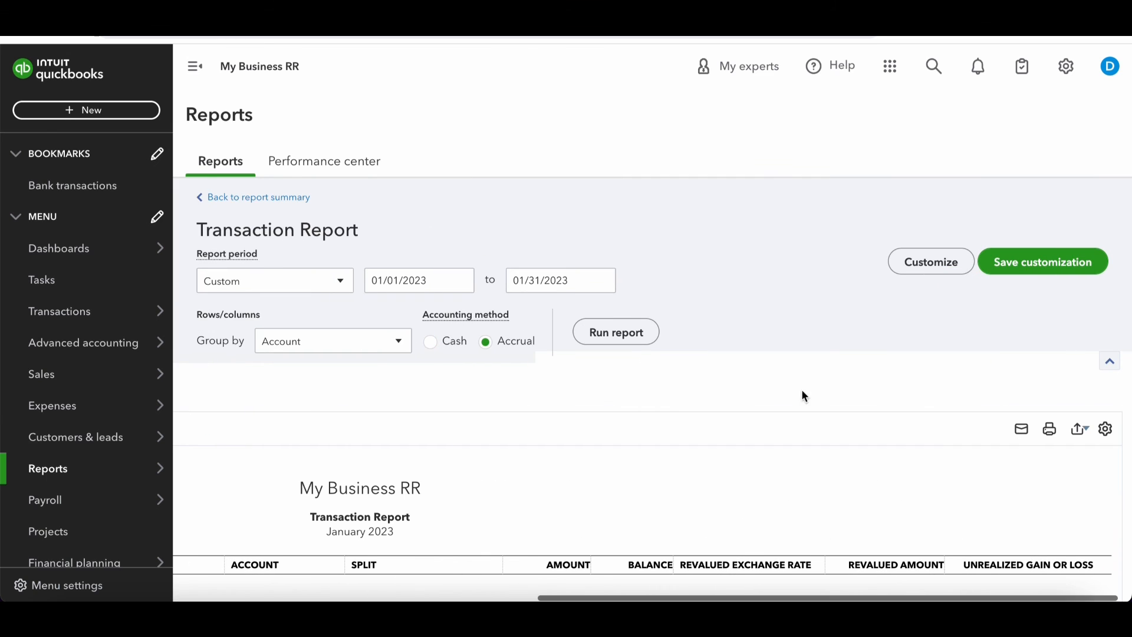
left_click(1082, 430)
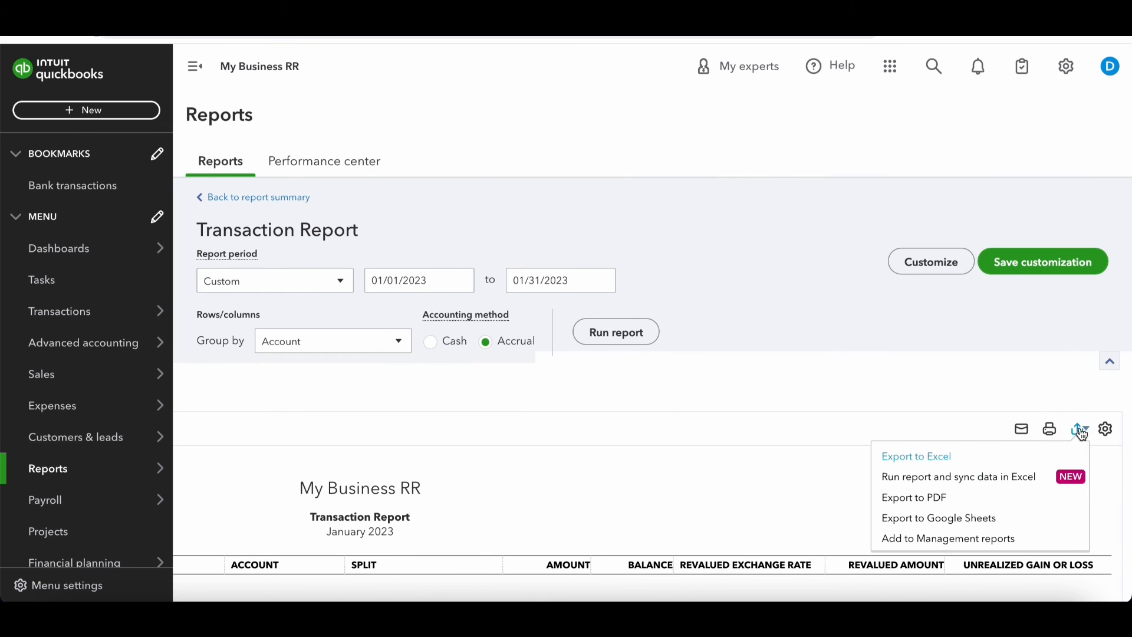
left_click(933, 460)
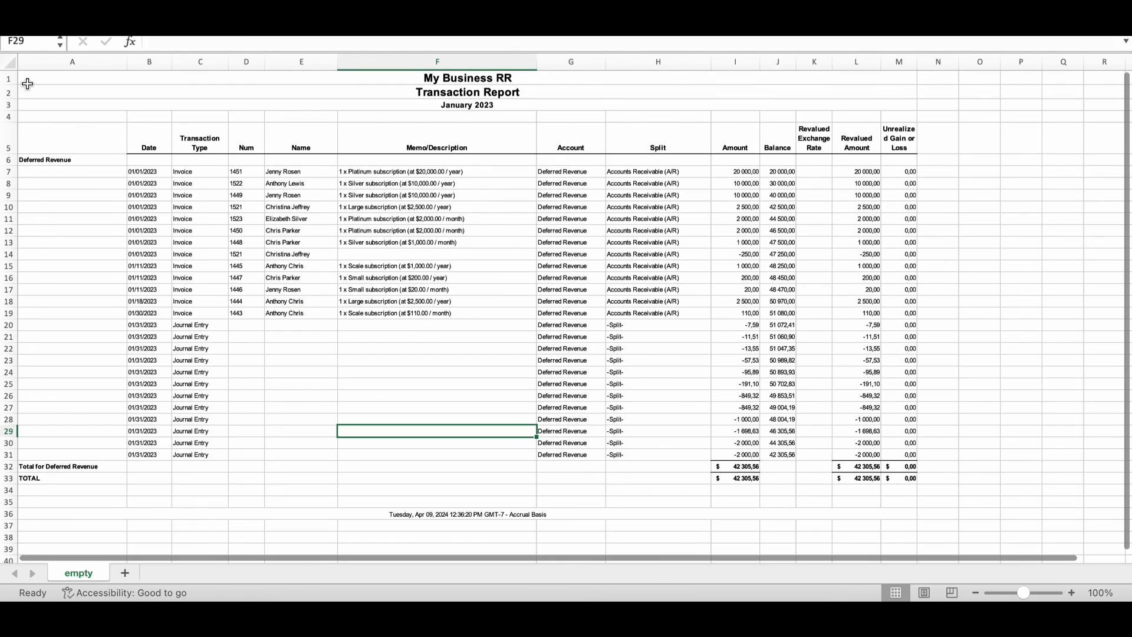
Remove the title rows 1 to 4 from the newly exported Transaction Report in Excel
left_click_drag(9, 78, 9, 106)
right_click(9, 109)
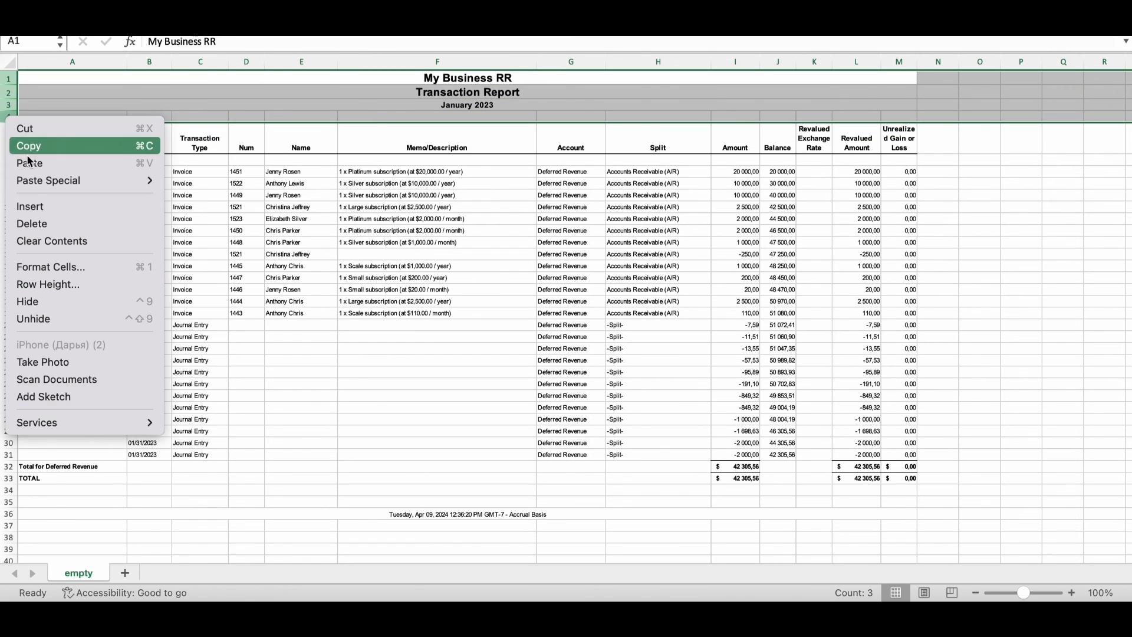
left_click(32, 223)
Filter the Transaction Type column to exclude Journal Entry and select the invoice amounts in the Amount column
left_click(200, 62)
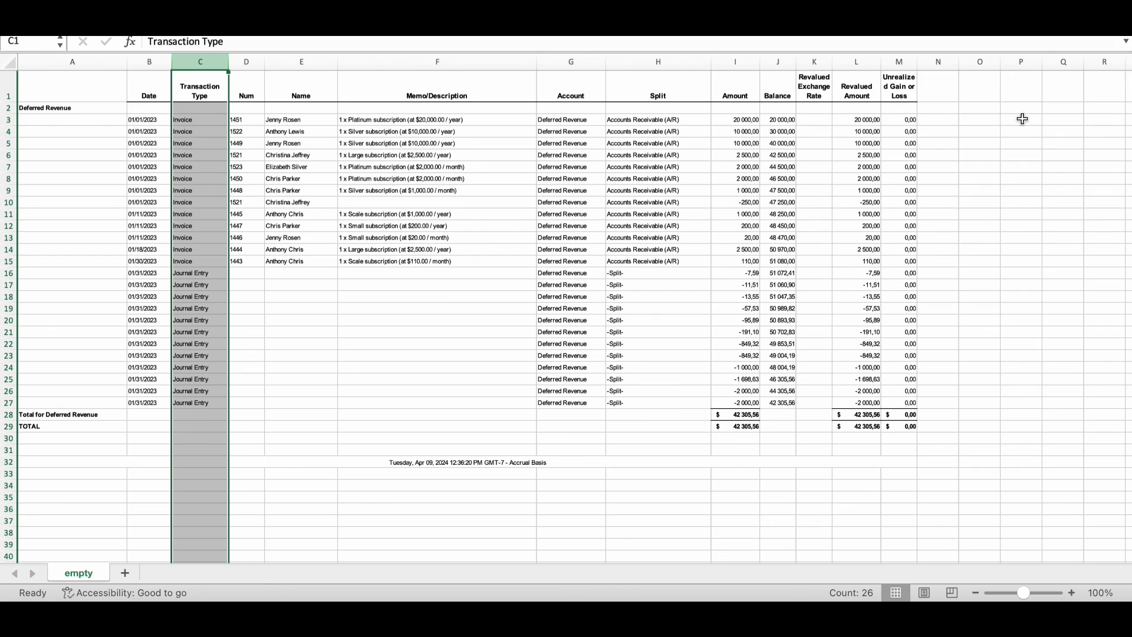
left_click(1026, 18)
left_click(1055, 55)
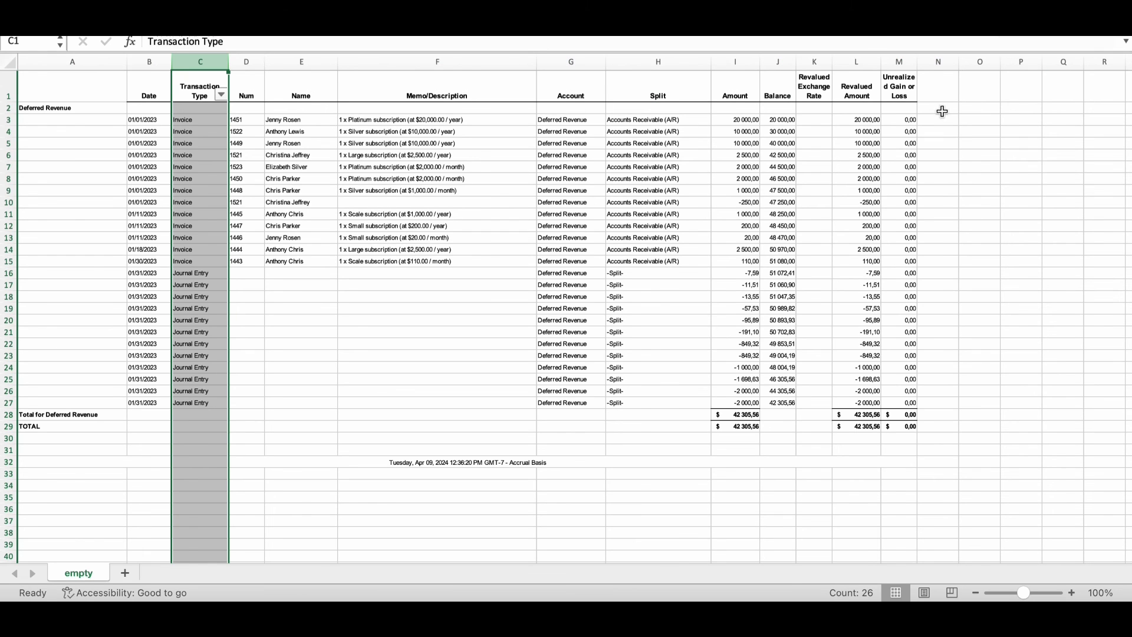
left_click(221, 95)
left_click(277, 317)
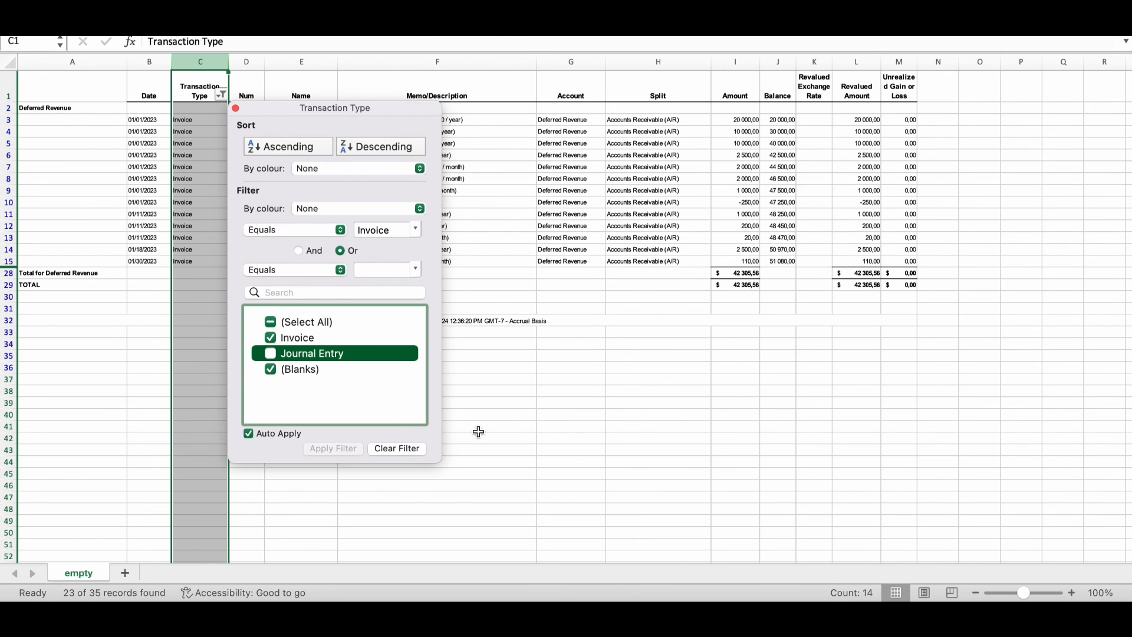
left_click(511, 430)
left_click_drag(745, 121, 741, 260)
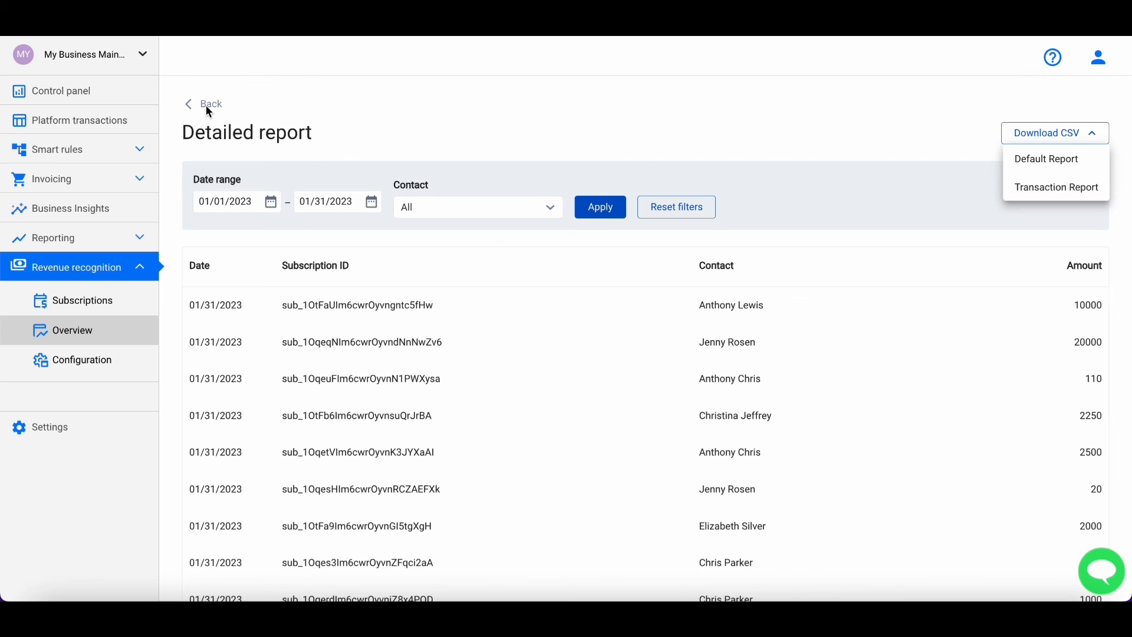
Back in Synder, return from the detailed report to the revenue recognition Overview
left_click(206, 105)
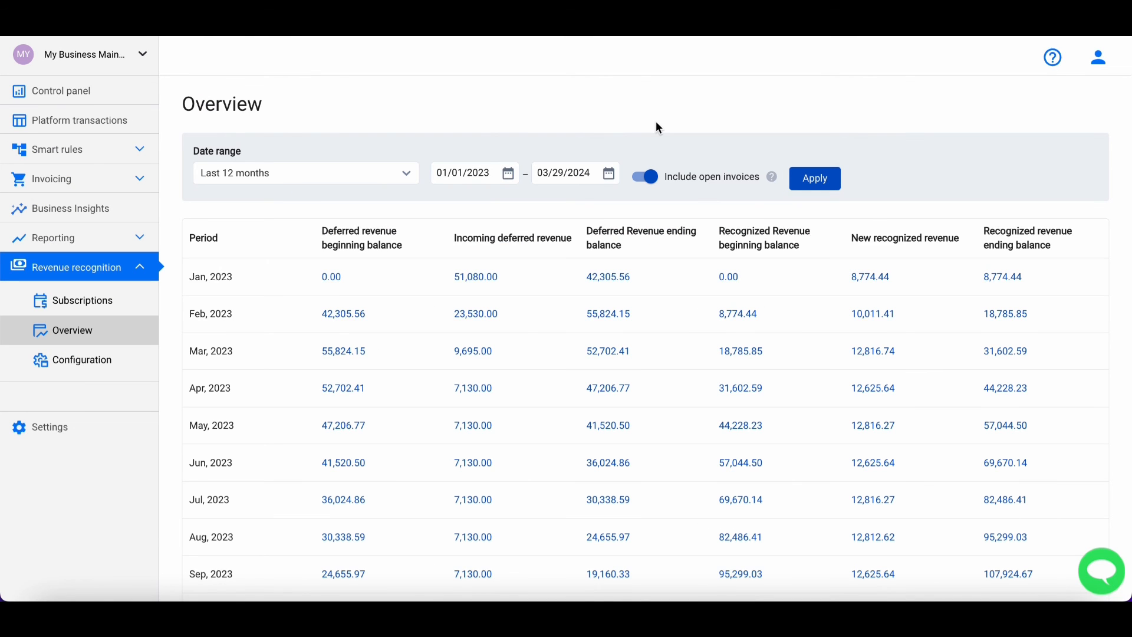